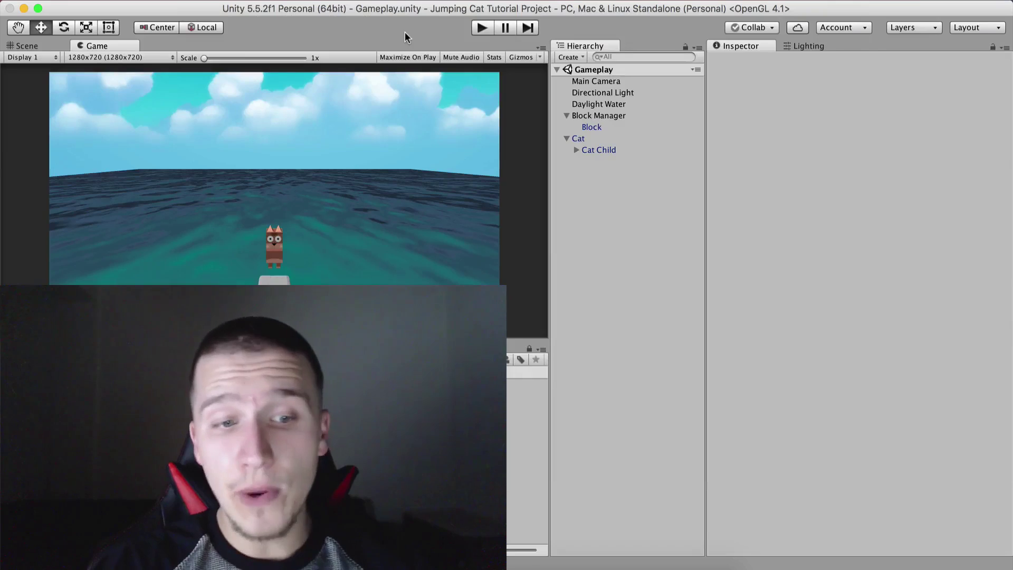
Step: Browse the Awesome Tuts website's featured course slides, then return to the Unity editor
left_click(400, 563)
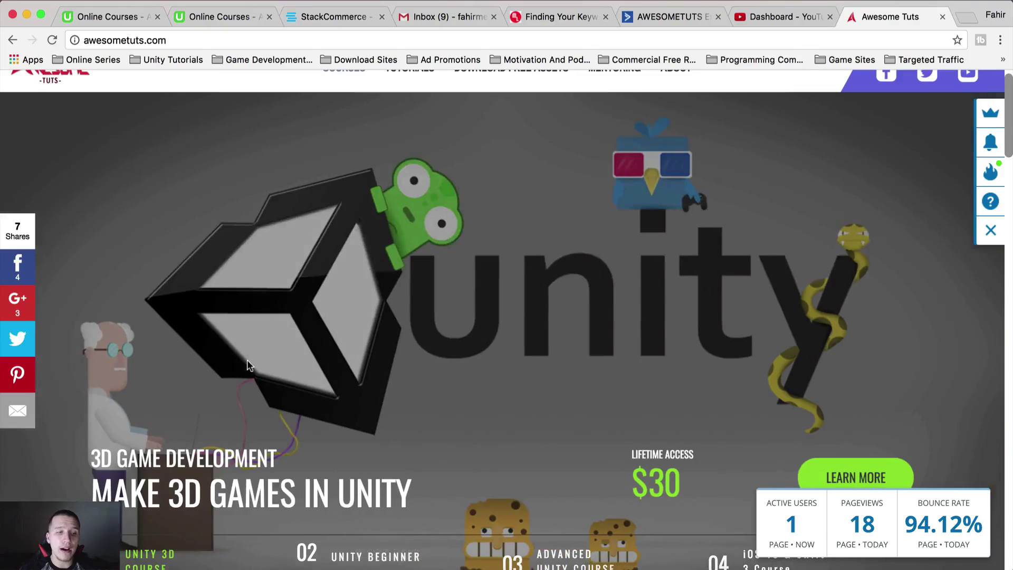
scroll(247, 359, "down", 2)
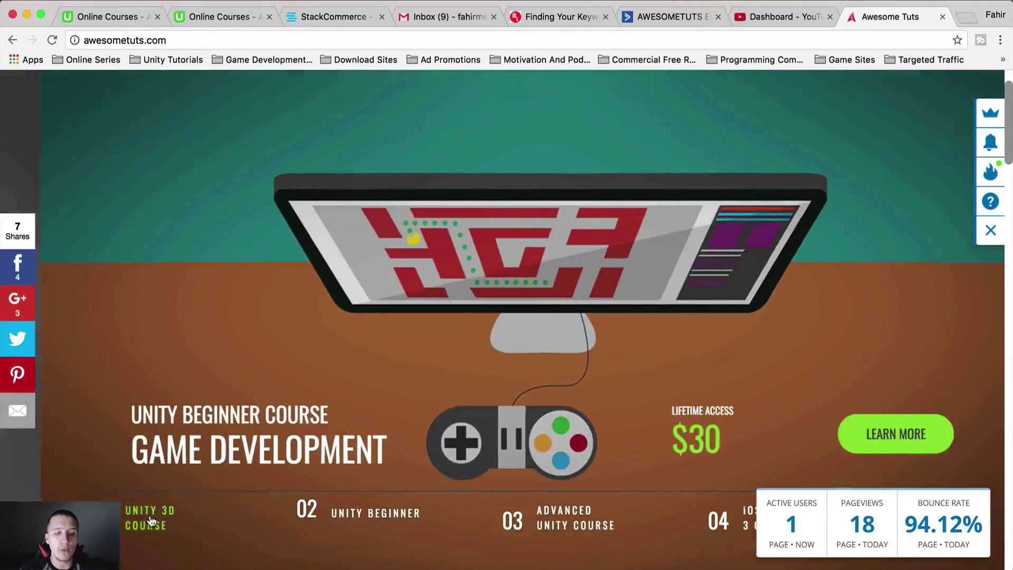
left_click(151, 520)
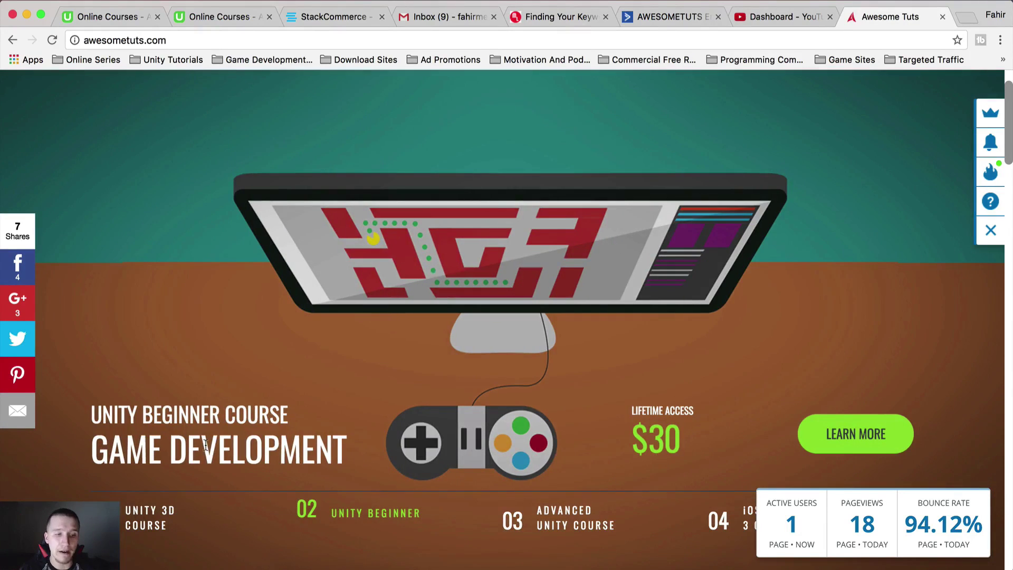
left_click(152, 521)
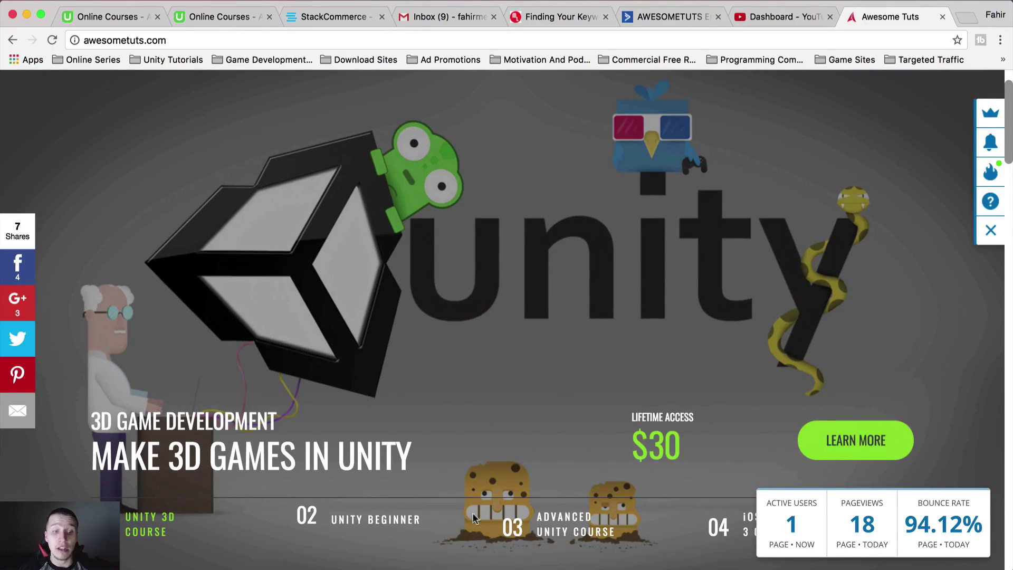
left_click(448, 561)
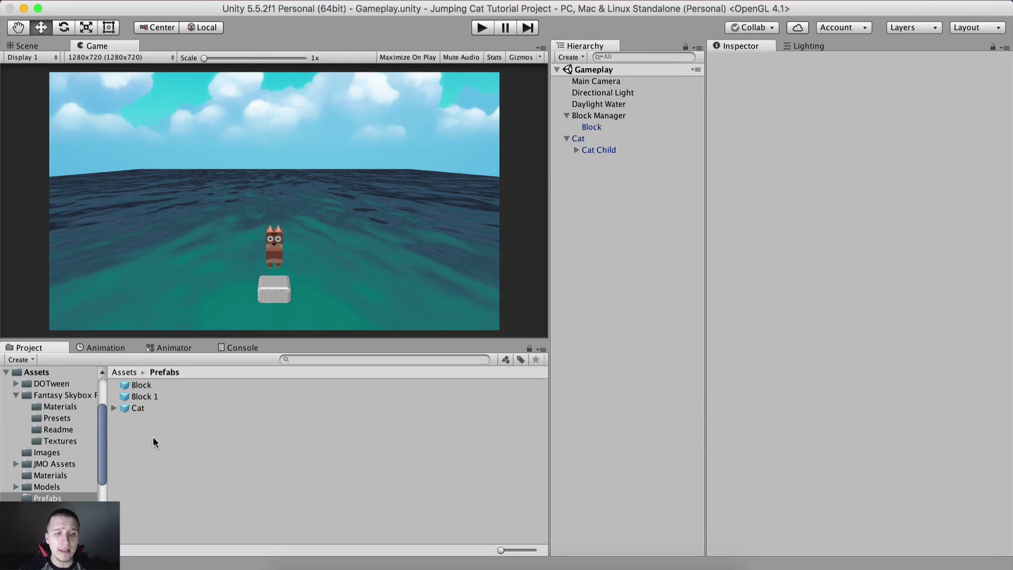
Step: Locate the Water Fountain package file in the project's assets folder
left_click(304, 559)
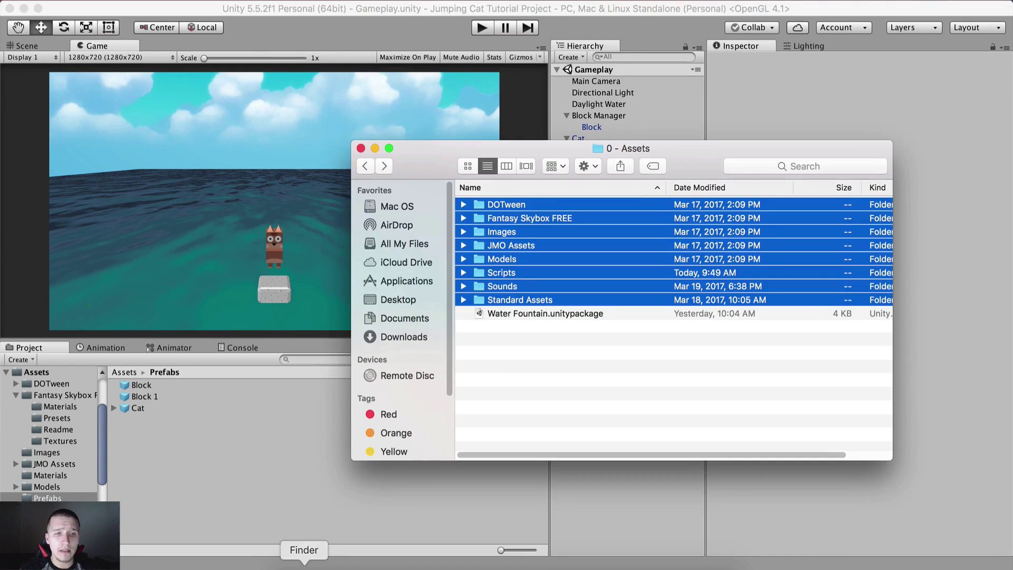
left_click(513, 362)
left_click(511, 317)
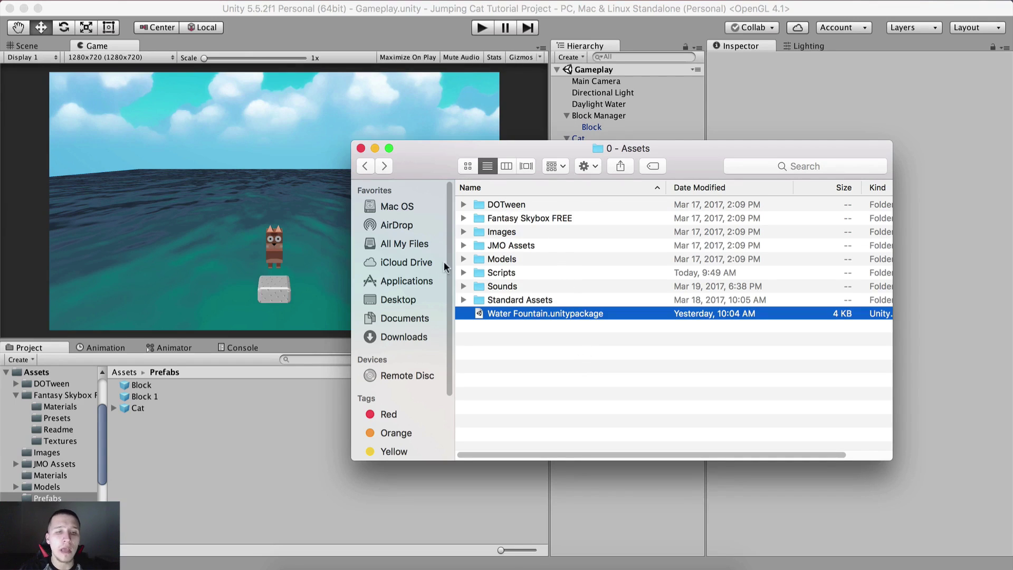
left_click(176, 454)
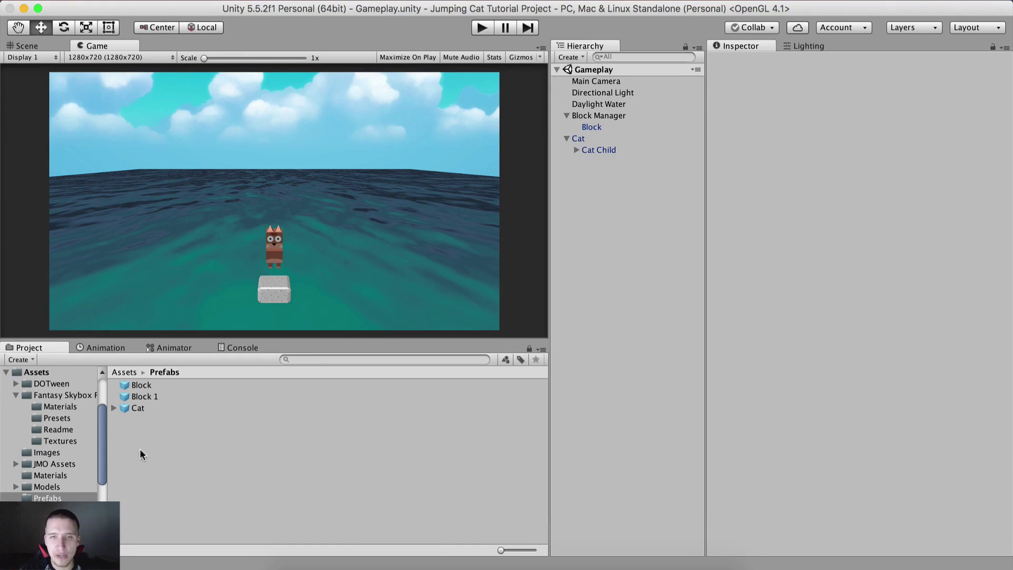
Step: Import Custom Package Water Fountain.unitypackage from Desktop > YouTube > 1 - Projects > 0 - Assets
right_click(158, 459)
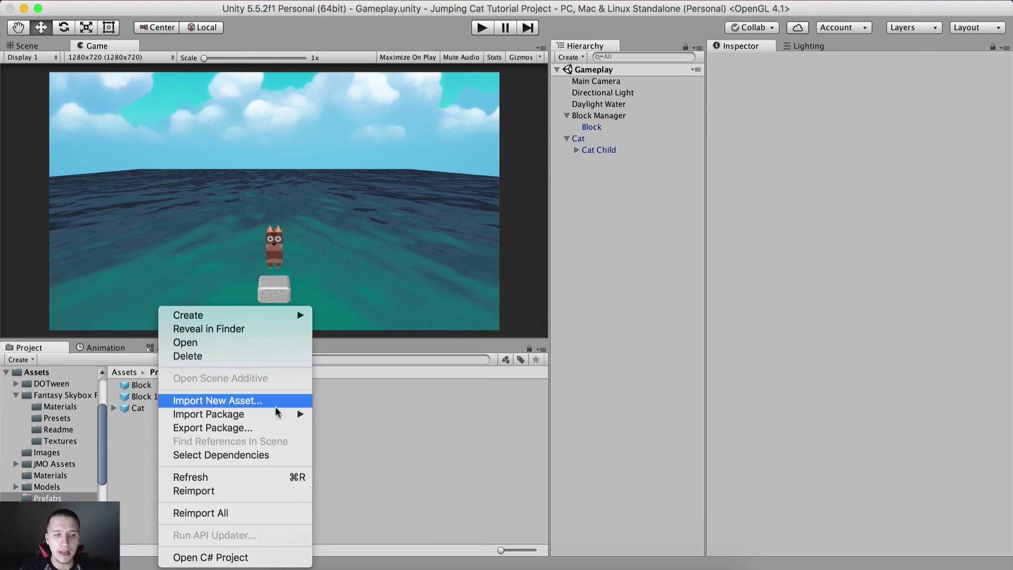
mouse_move(275, 414)
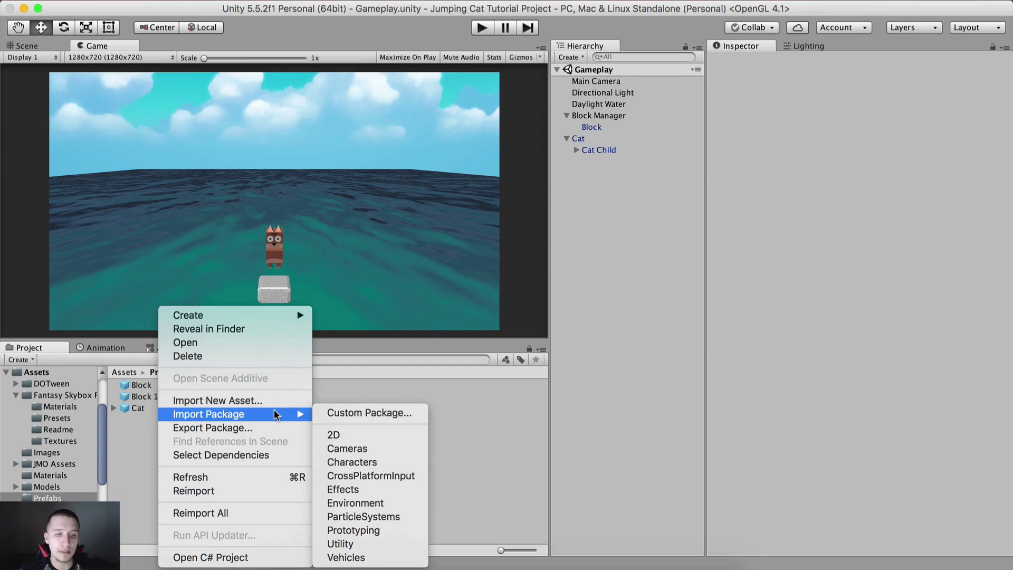
left_click(368, 413)
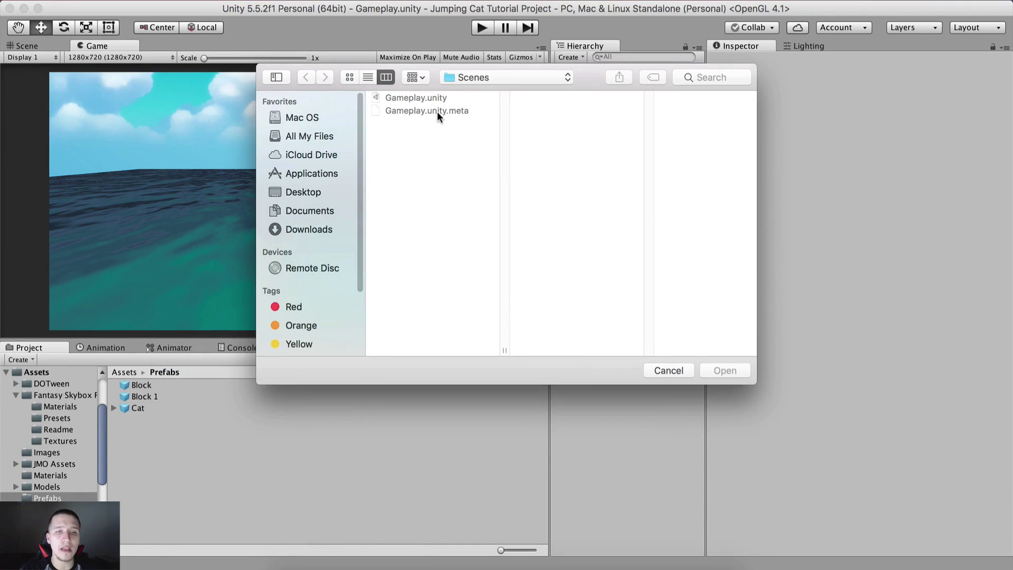
left_click(316, 194)
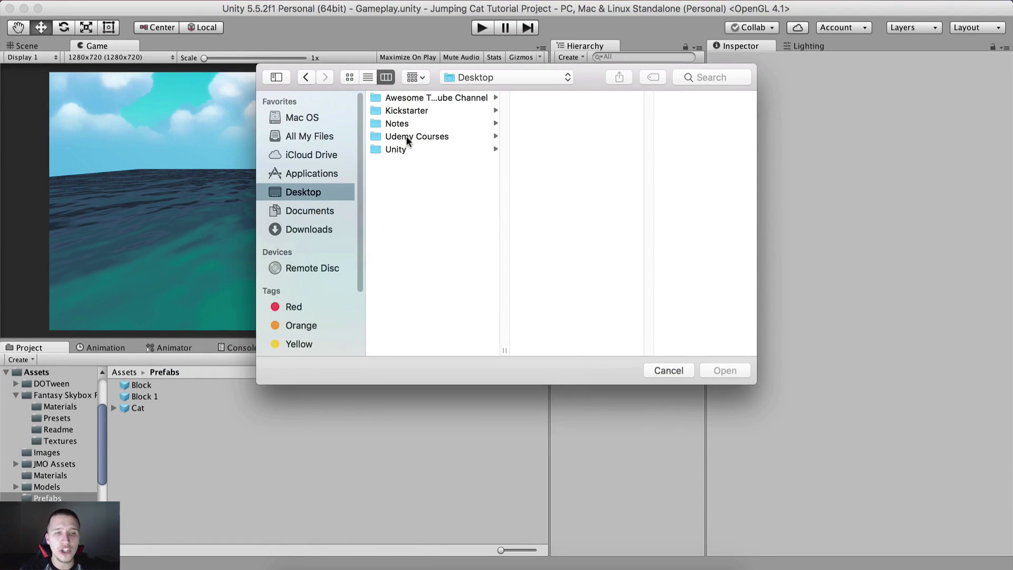
left_click(414, 97)
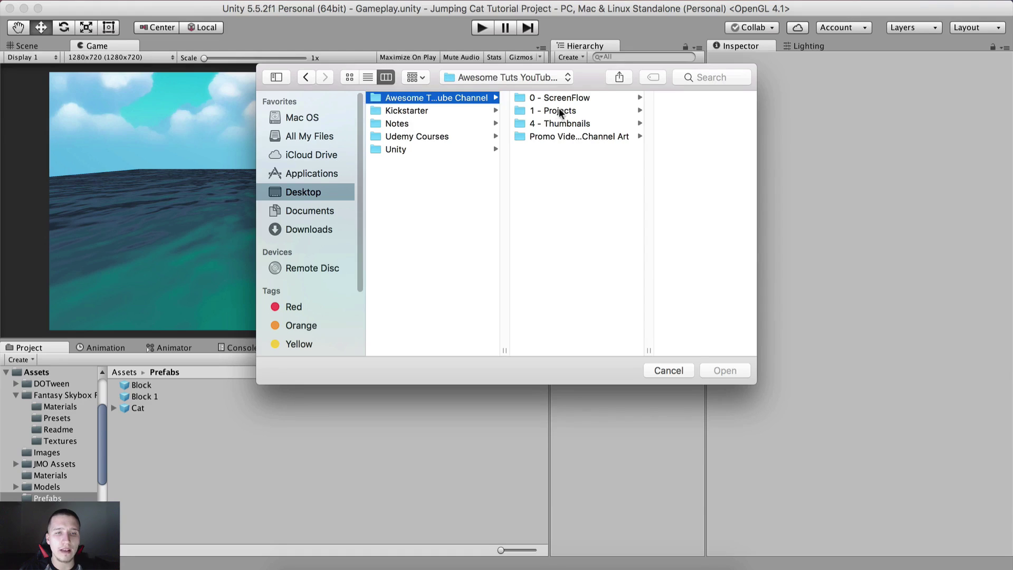
left_click(559, 110)
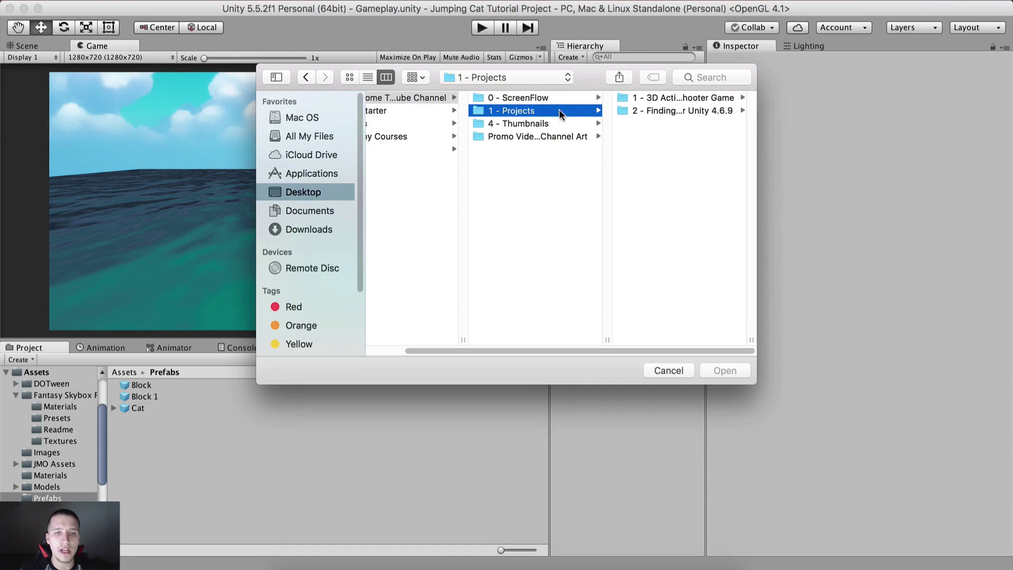
left_click(661, 112)
left_click(652, 98)
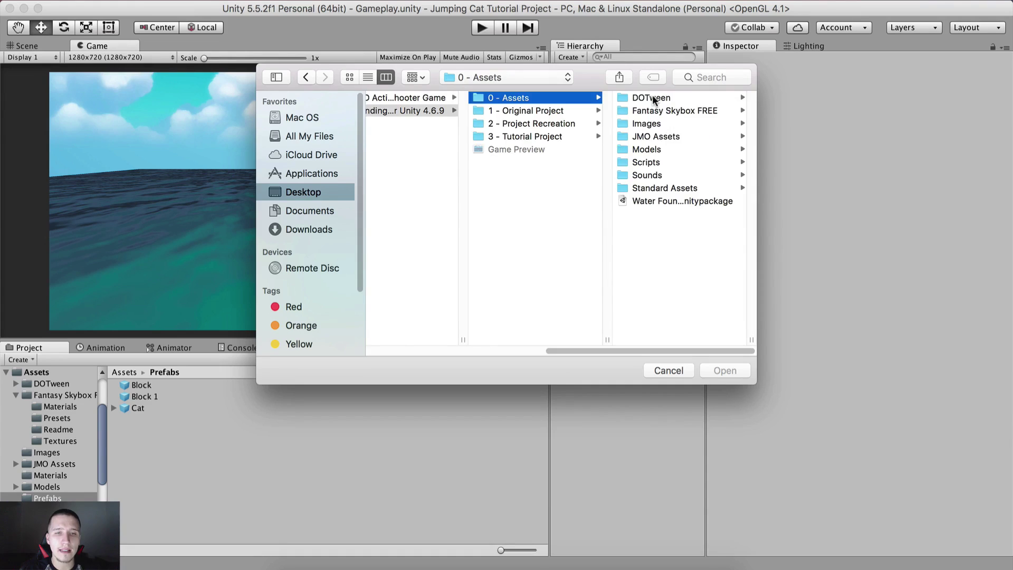
left_click(645, 201)
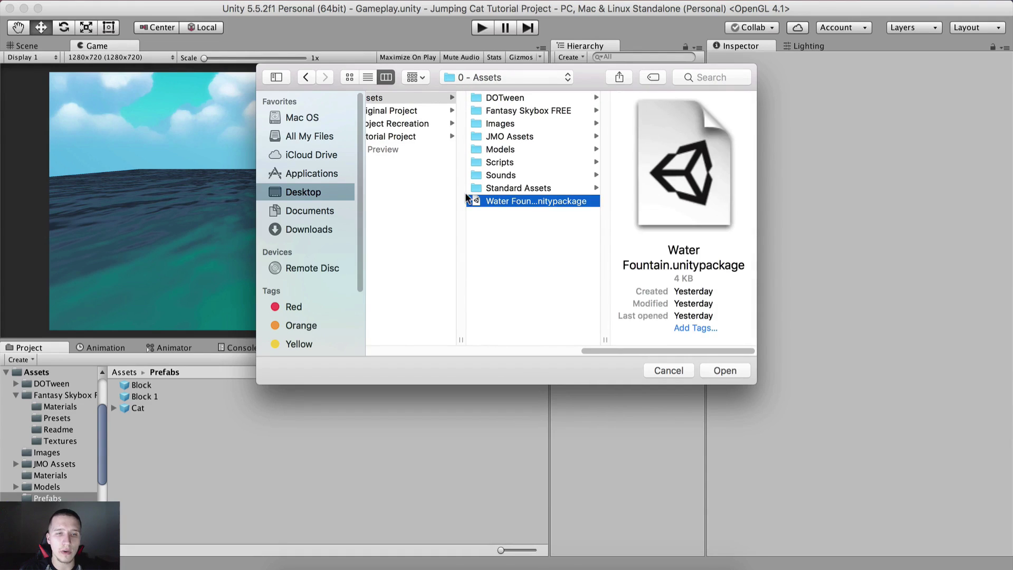
double_click(511, 201)
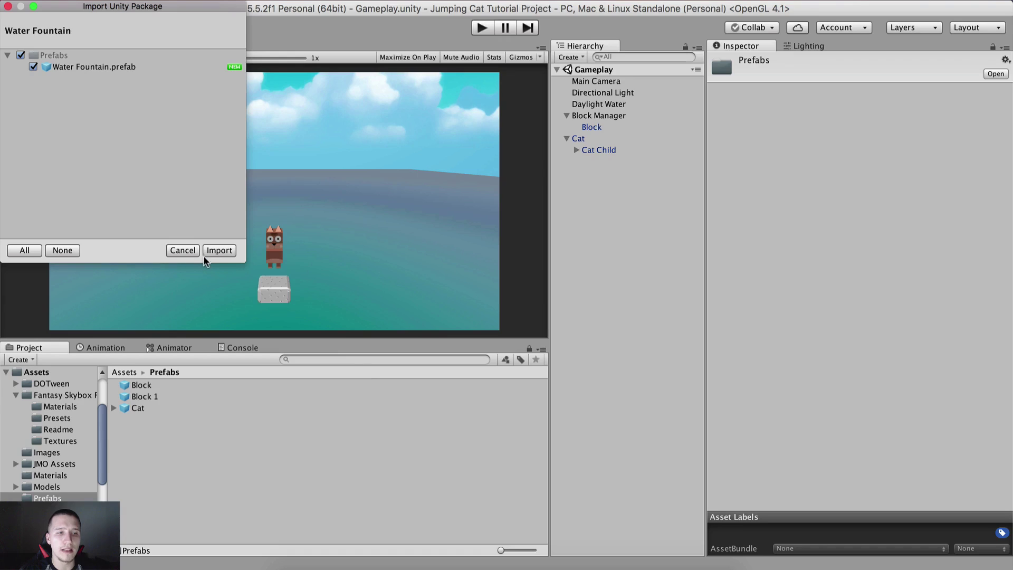
Step: Import the Water Fountain prefab and inspect its components
left_click(217, 251)
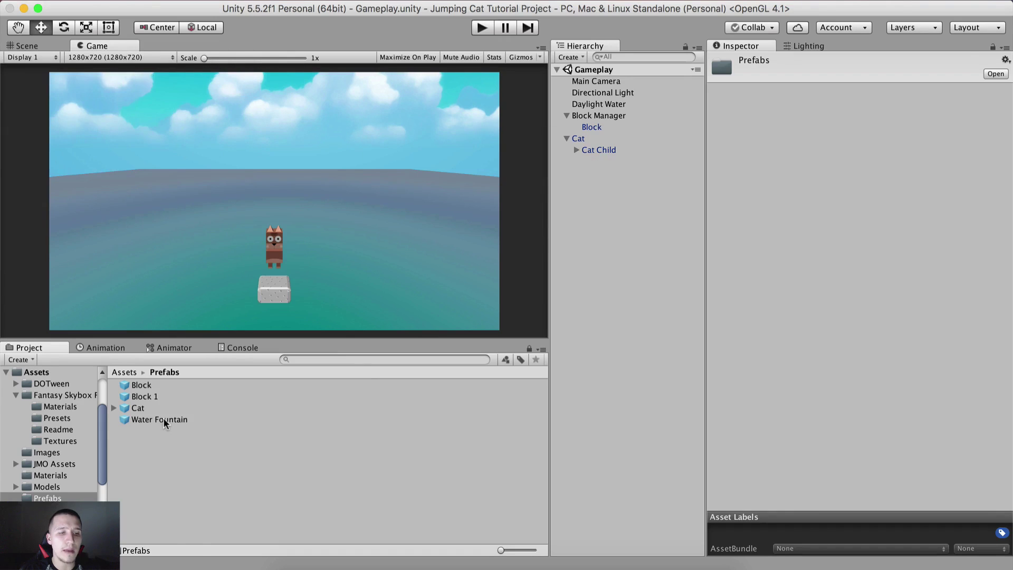
left_click(163, 419)
scroll(807, 270, "down", 10)
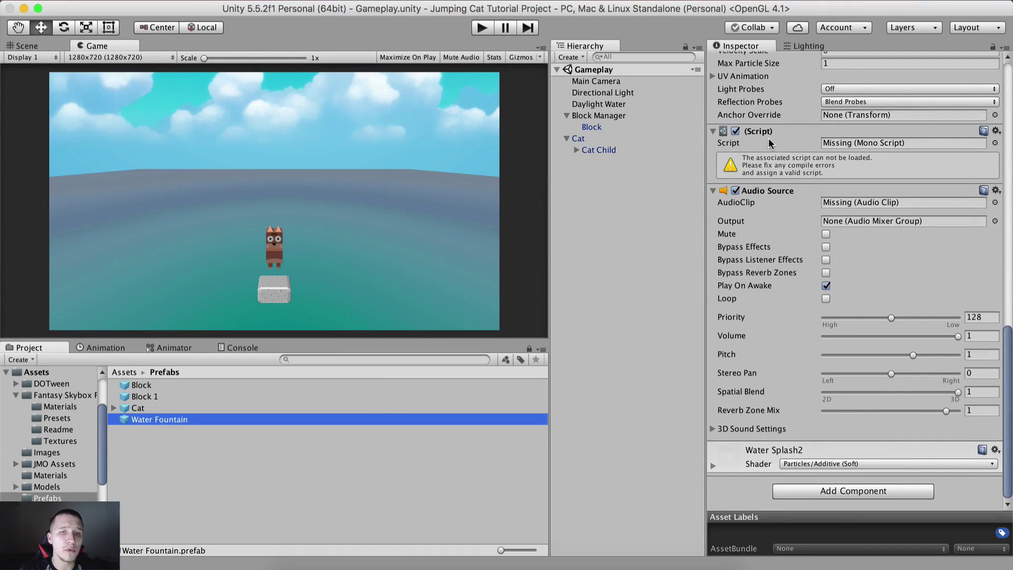
scroll(768, 137, "up", 1)
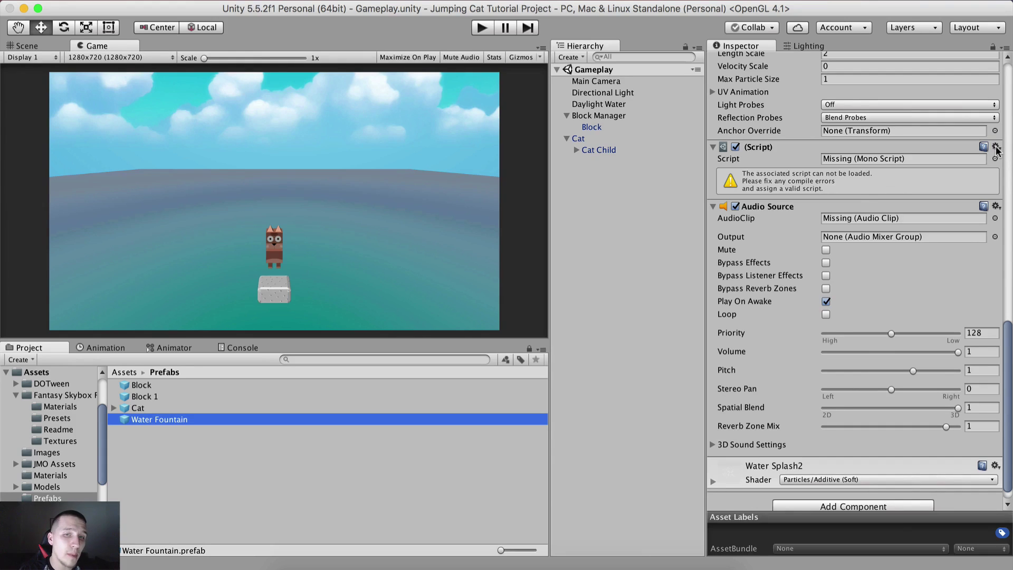
Step: Remove the prefab's missing (Script) component through its gear menu
left_click(712, 147)
left_click(714, 177)
left_click(714, 176)
left_click(714, 177)
left_click(994, 176)
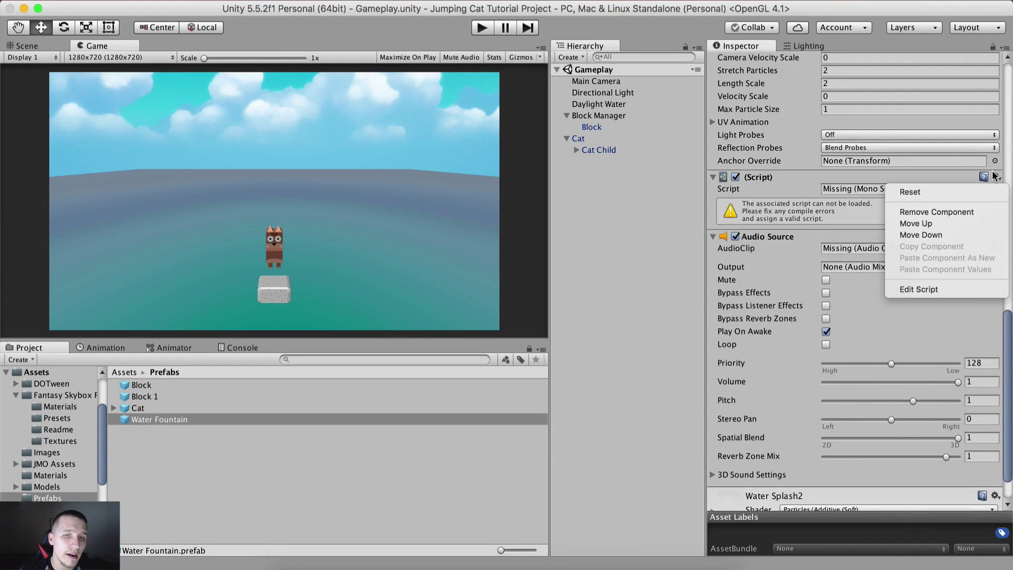
left_click(942, 211)
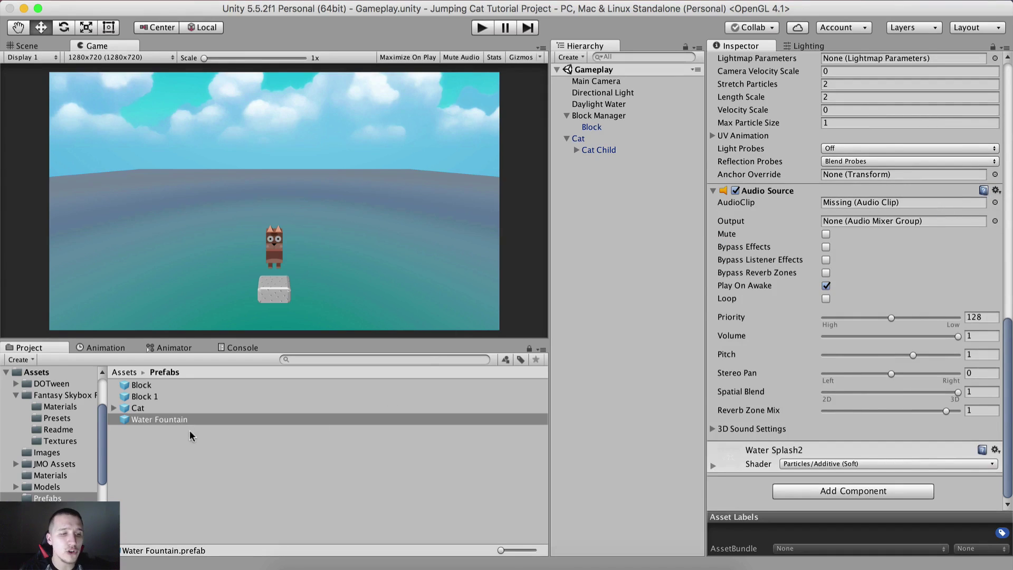
Step: Place a Water Fountain instance under Cat in the scene and activate it
left_click_drag(173, 422, 615, 244)
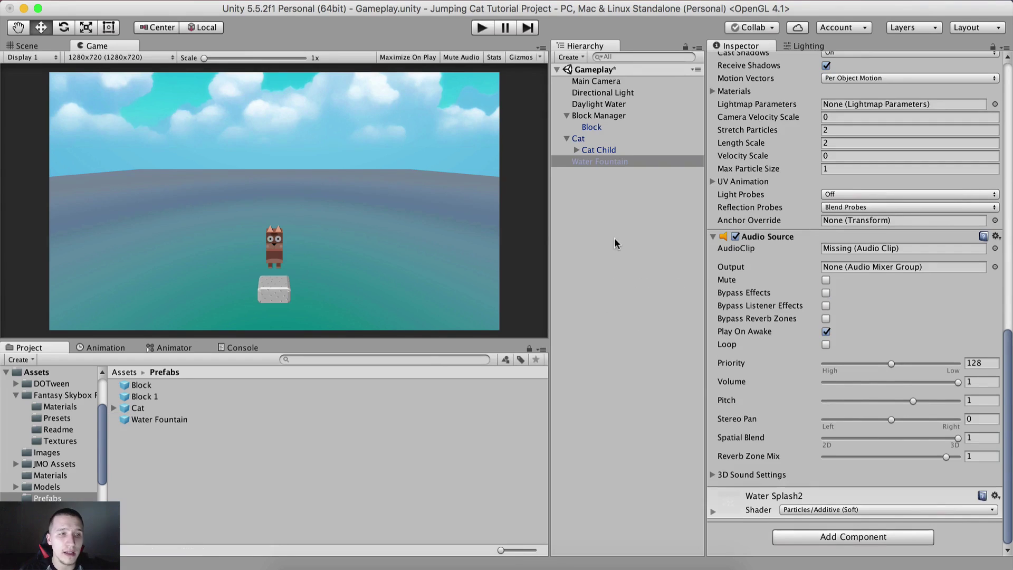
left_click(53, 46)
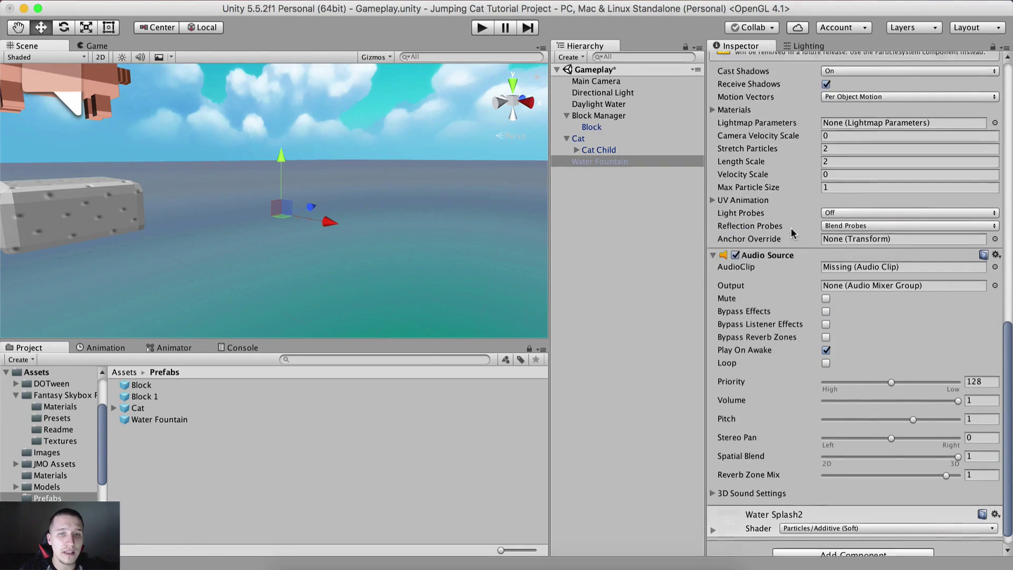
scroll(783, 235, "up", 10)
scroll(281, 195, "down", 3)
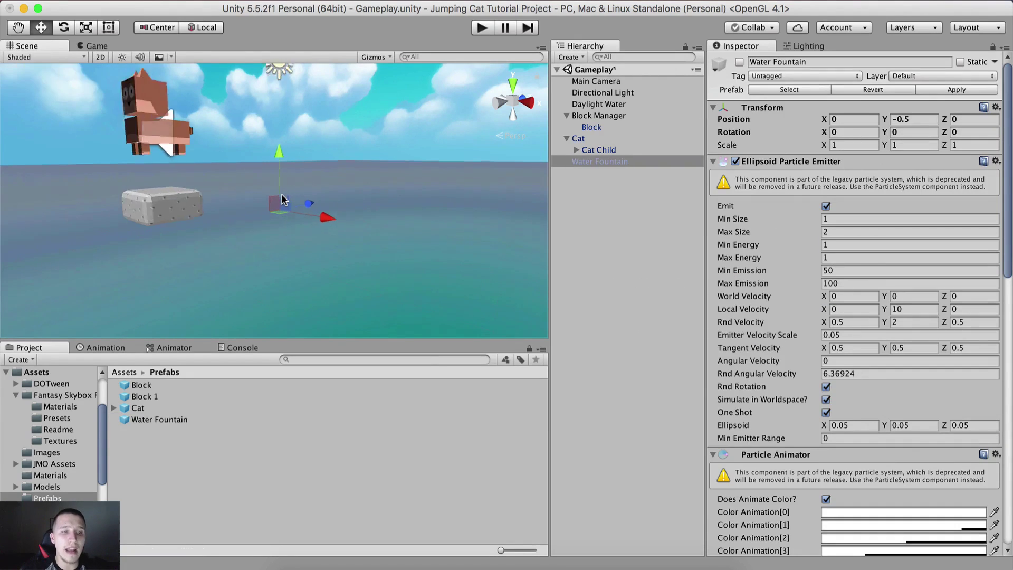
left_click(740, 62)
Step: Check the fountain splash in the Game view and select the Water Fountain object
left_click(96, 46)
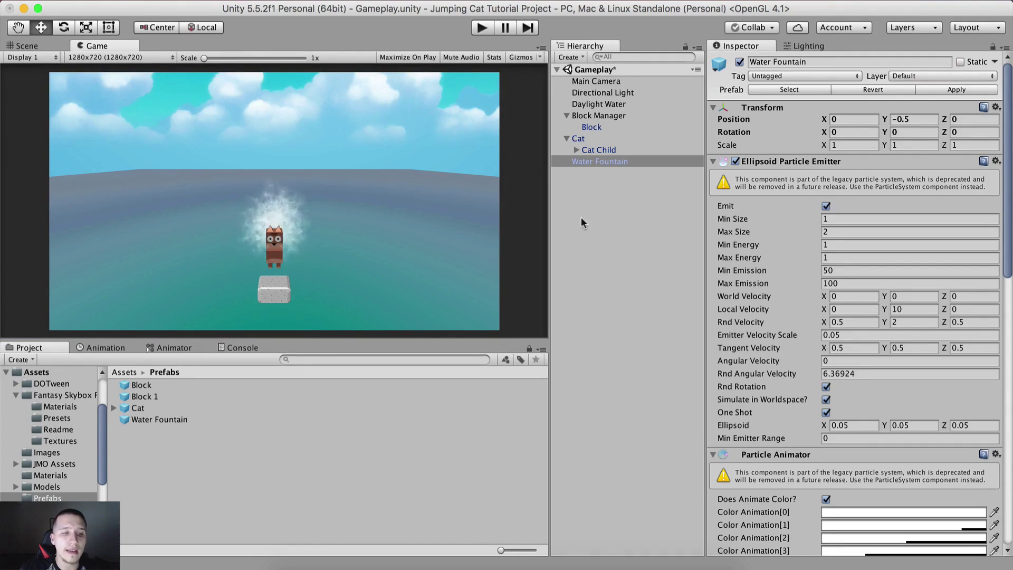
left_click(790, 89)
left_click(739, 62)
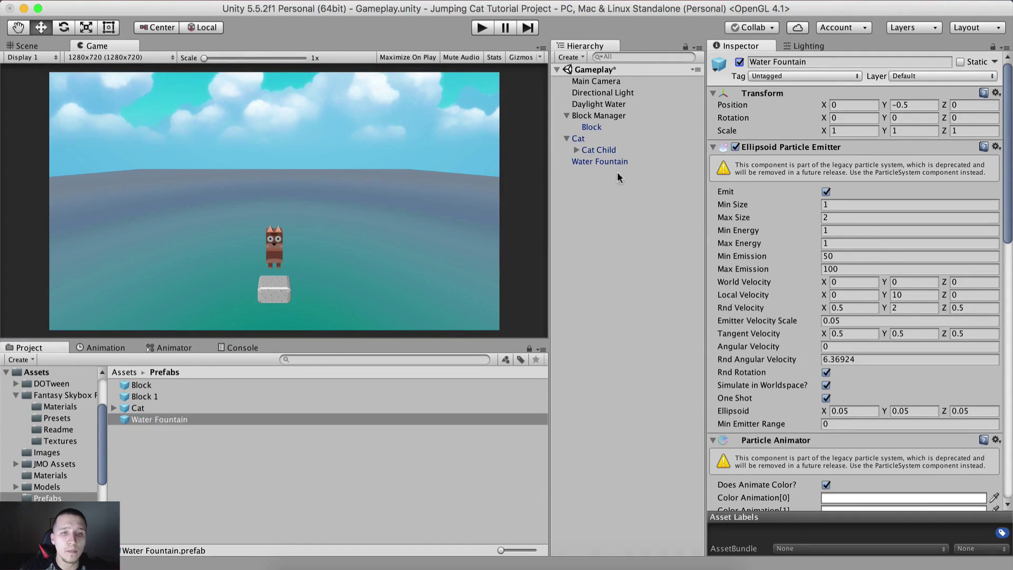
left_click(607, 162)
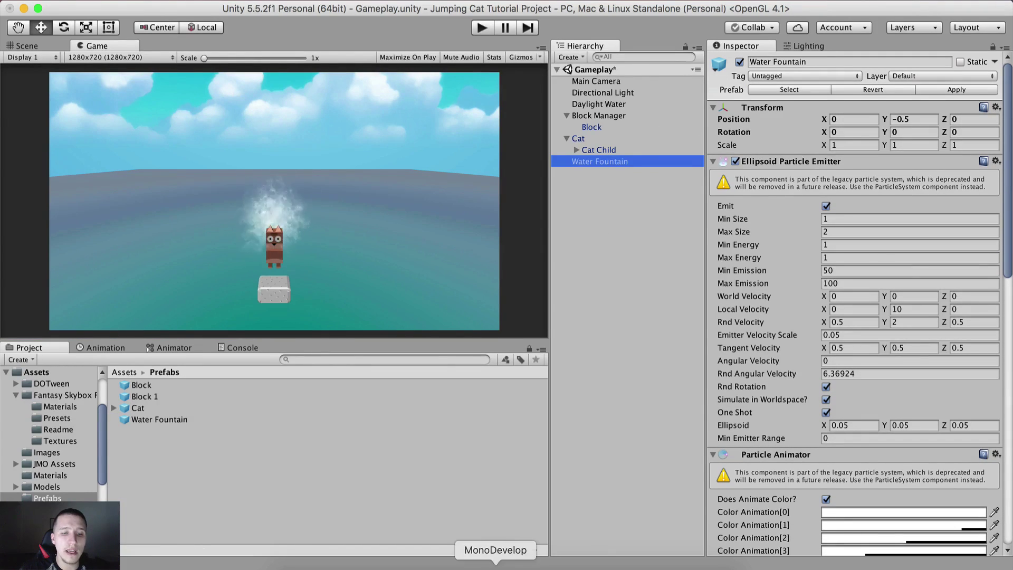
left_click(496, 561)
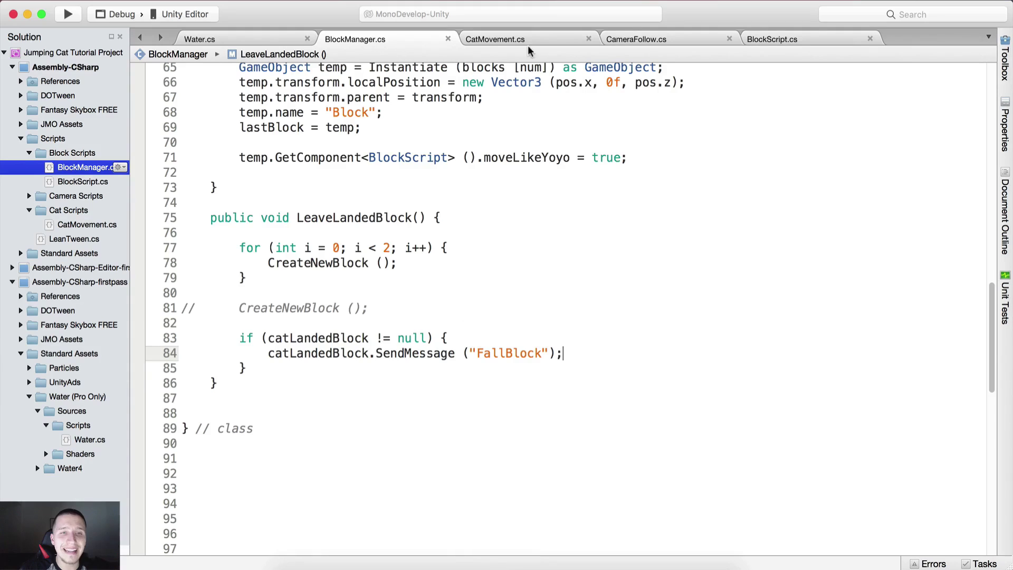
Step: Uncomment the waterFX field declaration on line 23 of CatMovement.cs and terminate it
left_click_drag(541, 39, 792, 39)
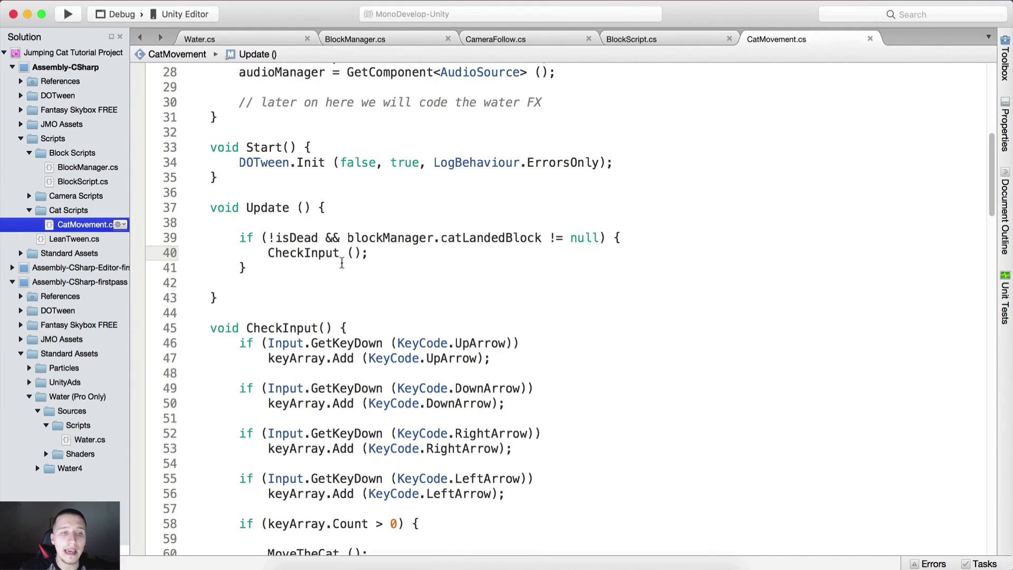
scroll(370, 238, "up", 5)
left_click(428, 203)
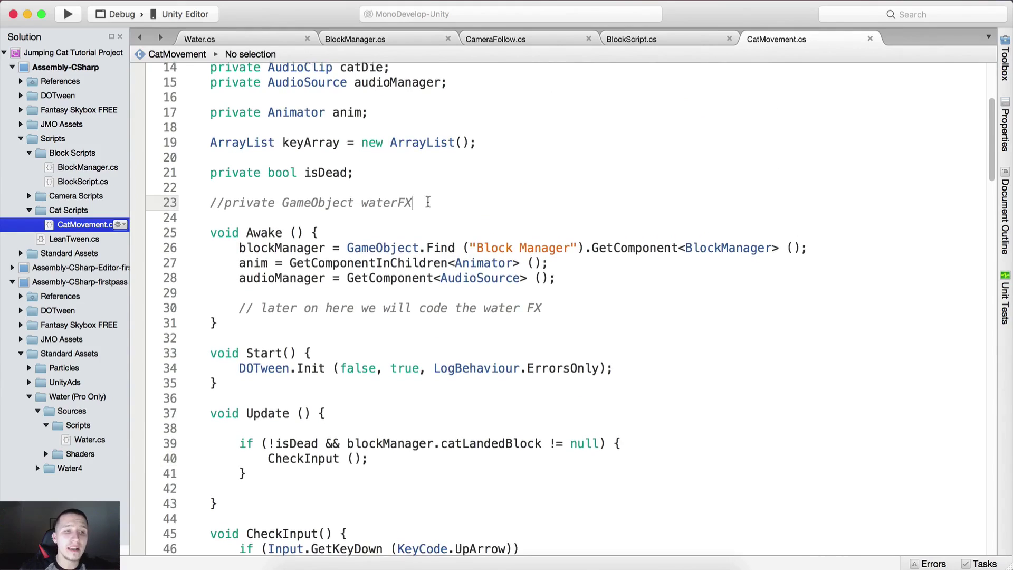
key("super+shift+Left")
key("super+slash")
left_click(428, 206)
key("super+s")
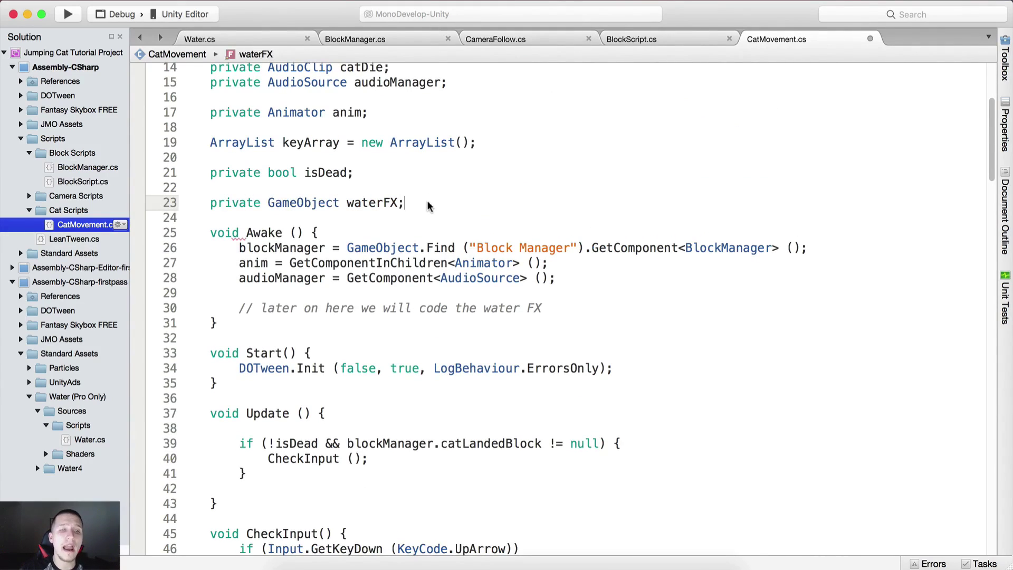
Step: Replace the line-30 placeholder comment with waterFX = GameObject.Find ("");
left_click(569, 304)
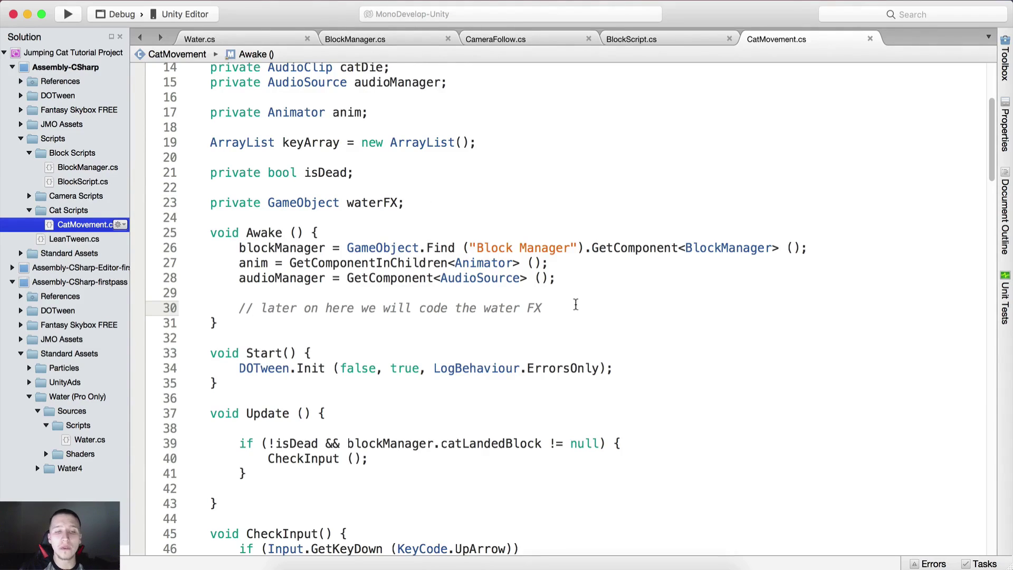
key("shift+Home")
key("BackSpace")
type("Water")
key("BackSpace")
key("BackSpace")
key("BackSpace")
type("w")
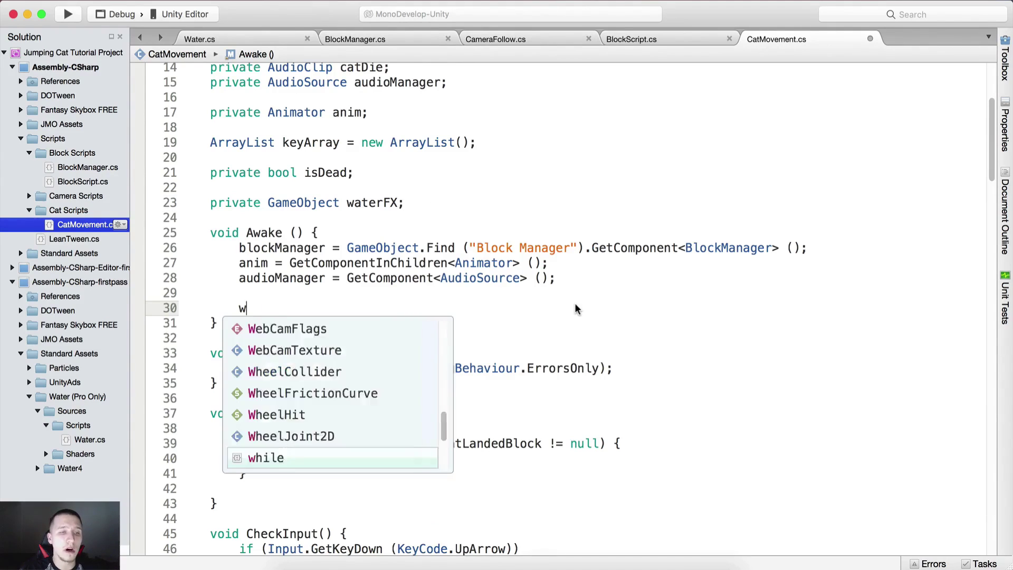
type("aterFX = G")
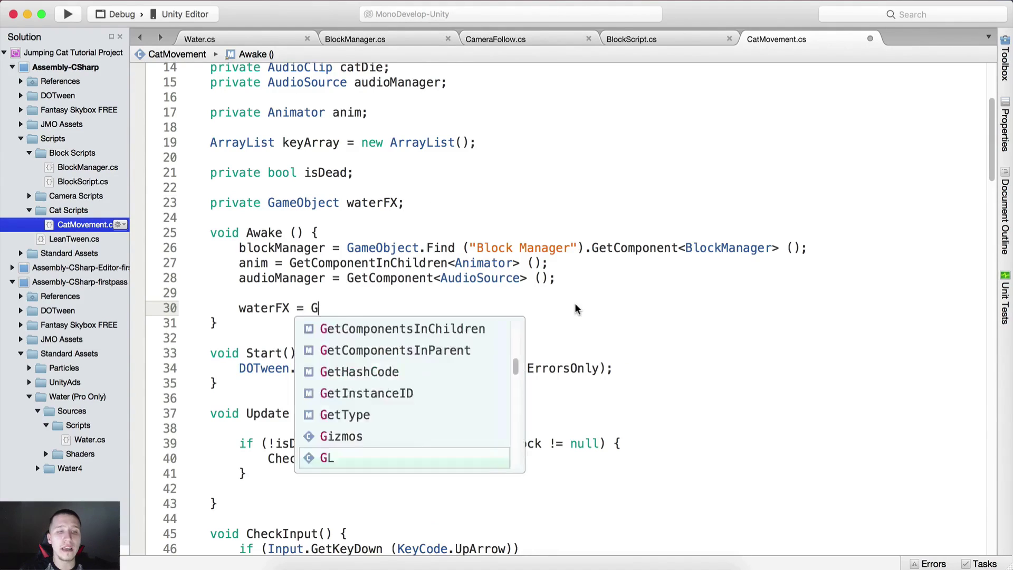
type("ameObject.fin(\"\");")
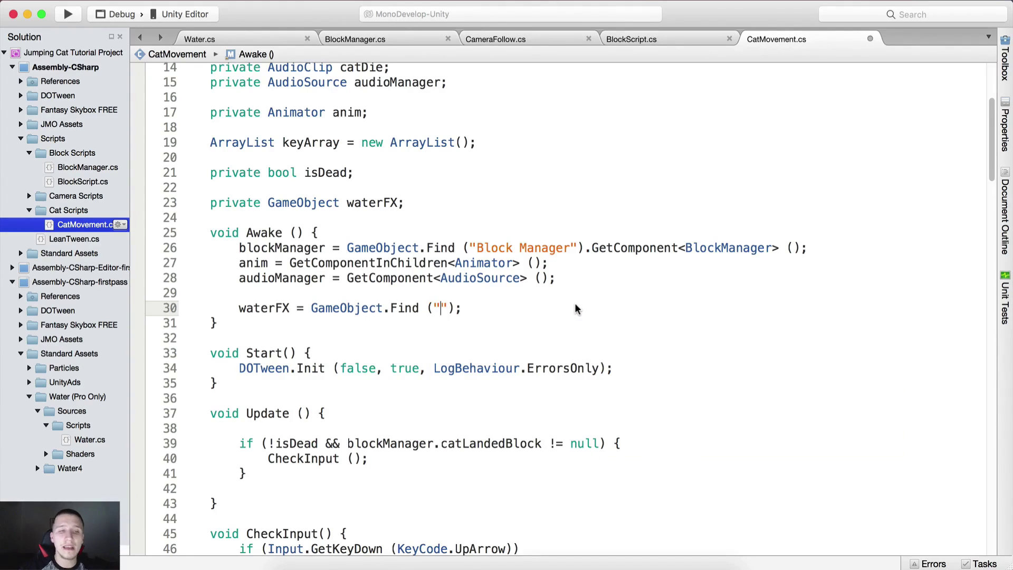
double_click(447, 305)
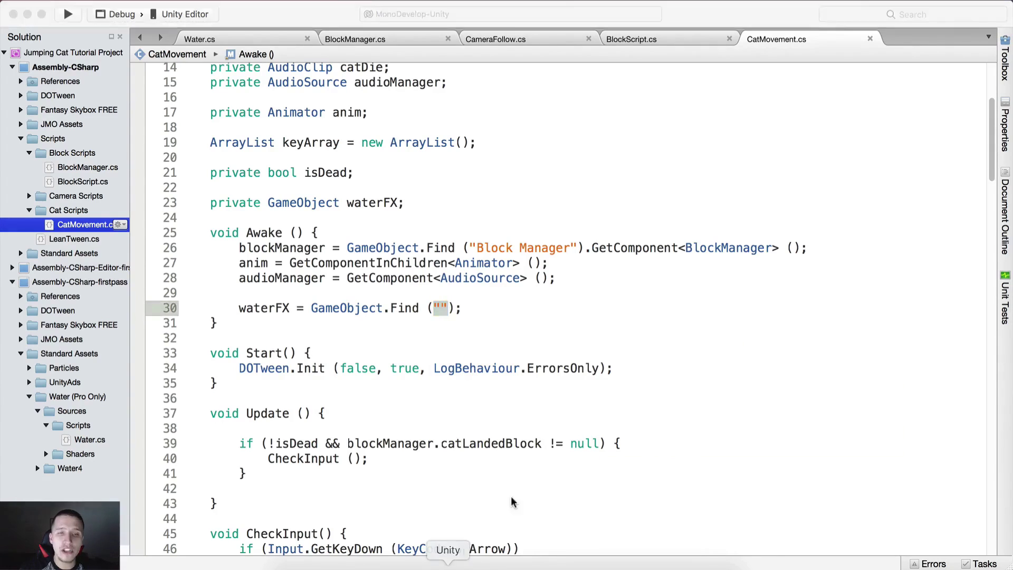
Step: Copy the Water Fountain object's name from its Hierarchy row and return to MonoDevelop
left_click(445, 563)
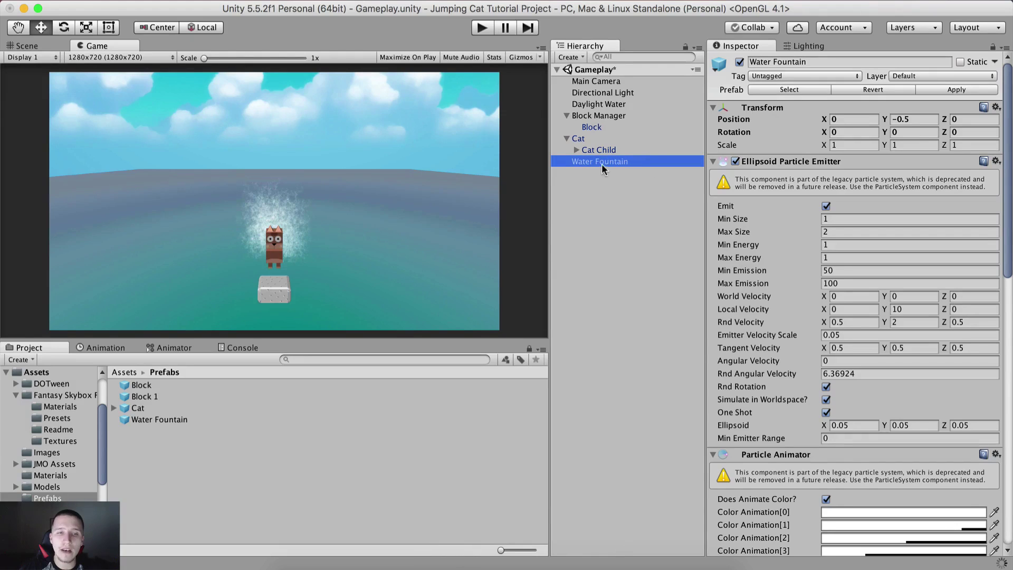
left_click(602, 161)
key("super+c")
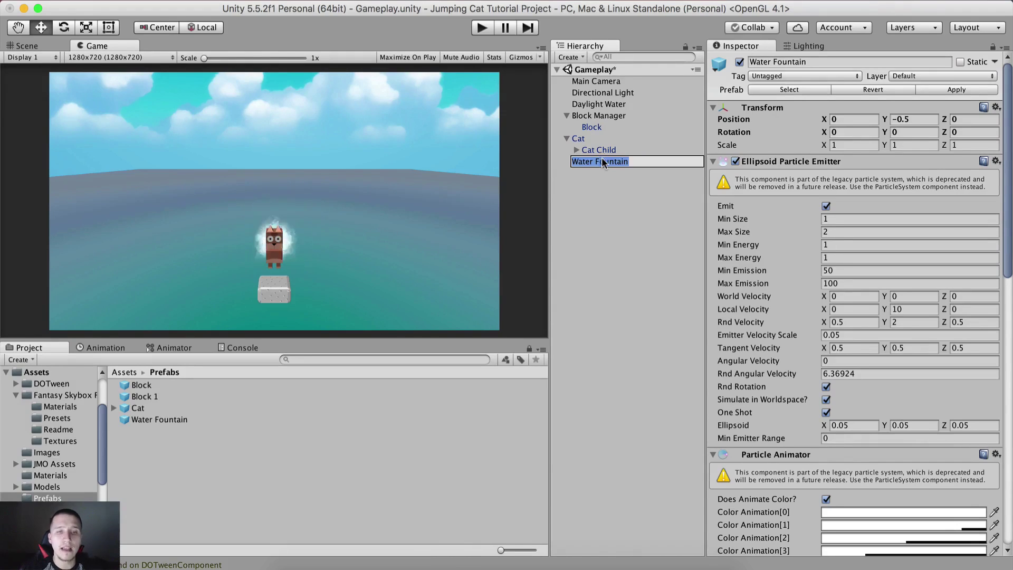
key("Return")
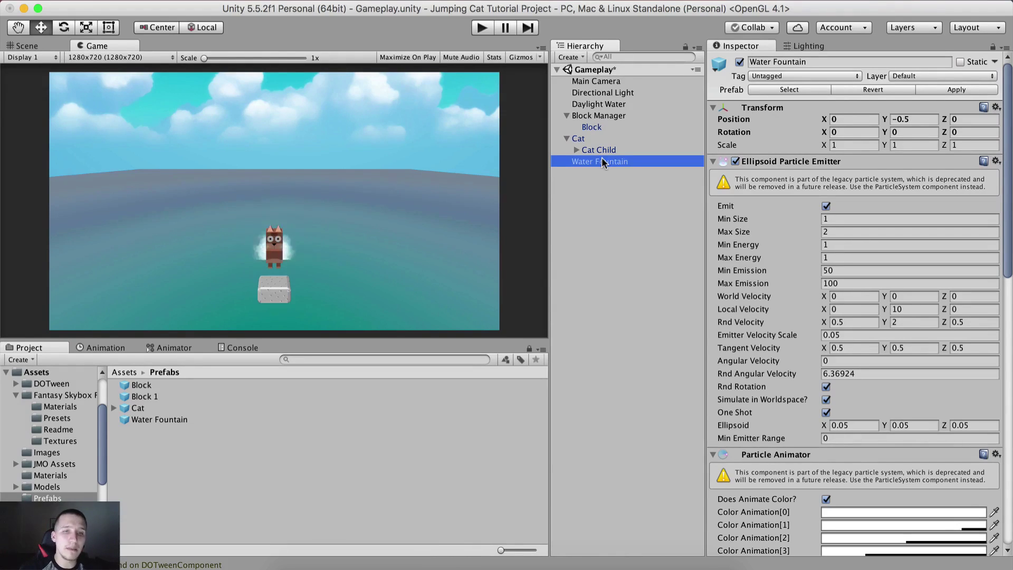
left_click(496, 563)
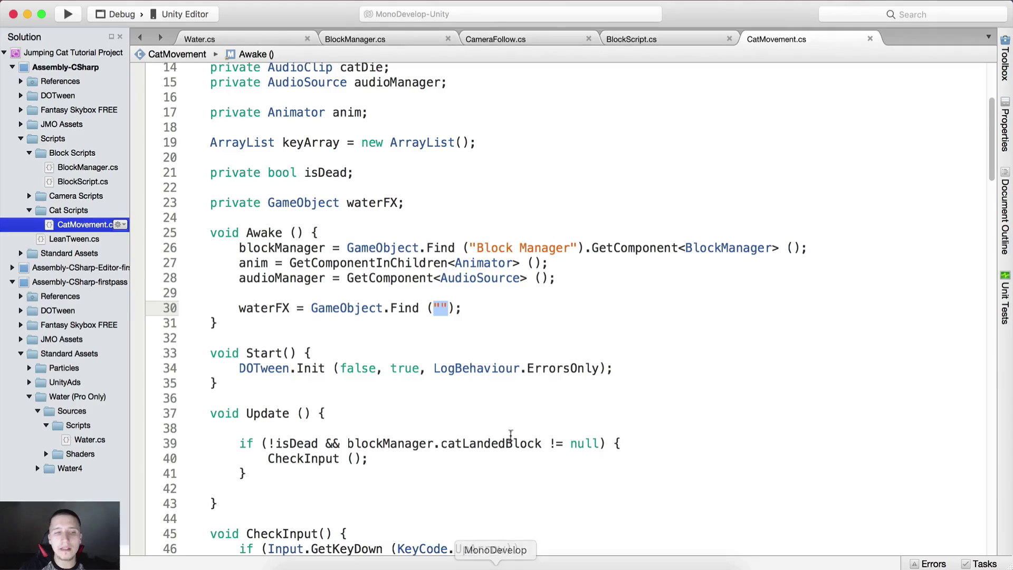
Step: Paste "Water Fountain" into the GameObject.Find quotes on line 30
key("super+v")
left_click(595, 304)
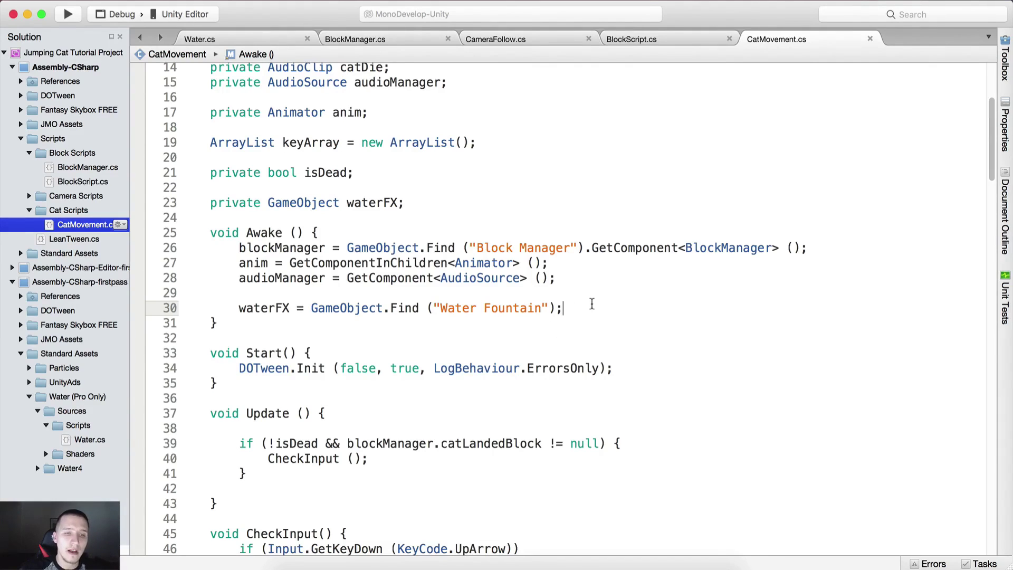
left_click(447, 563)
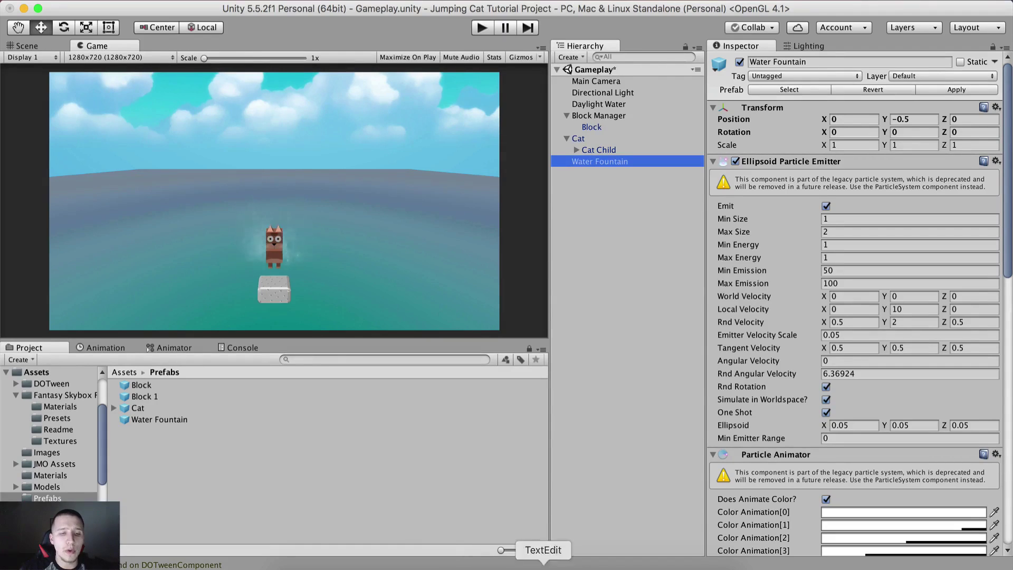
left_click(479, 562)
scroll(594, 302, "down", 2)
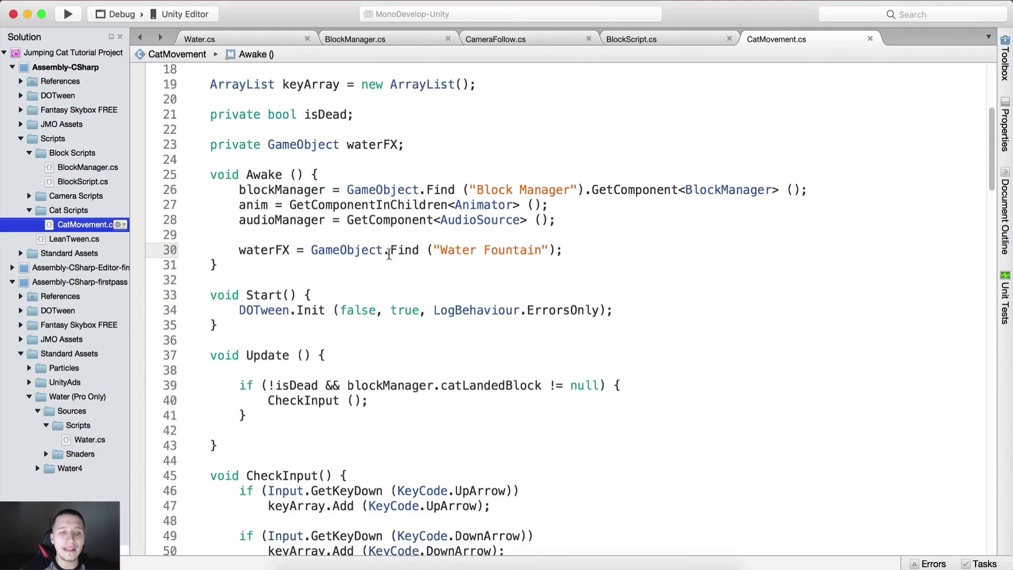
left_click_drag(268, 249, 345, 249)
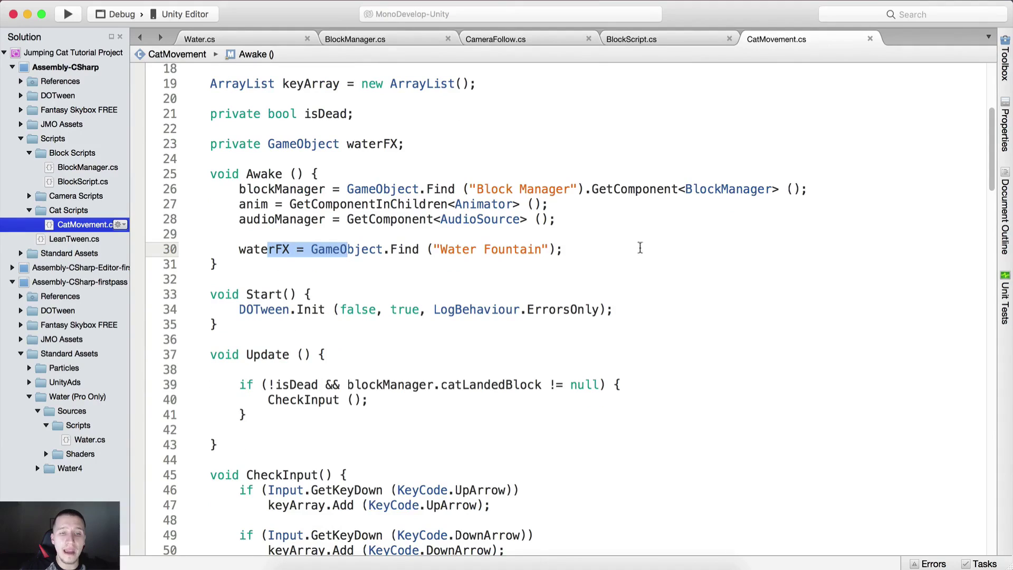
left_click(587, 252)
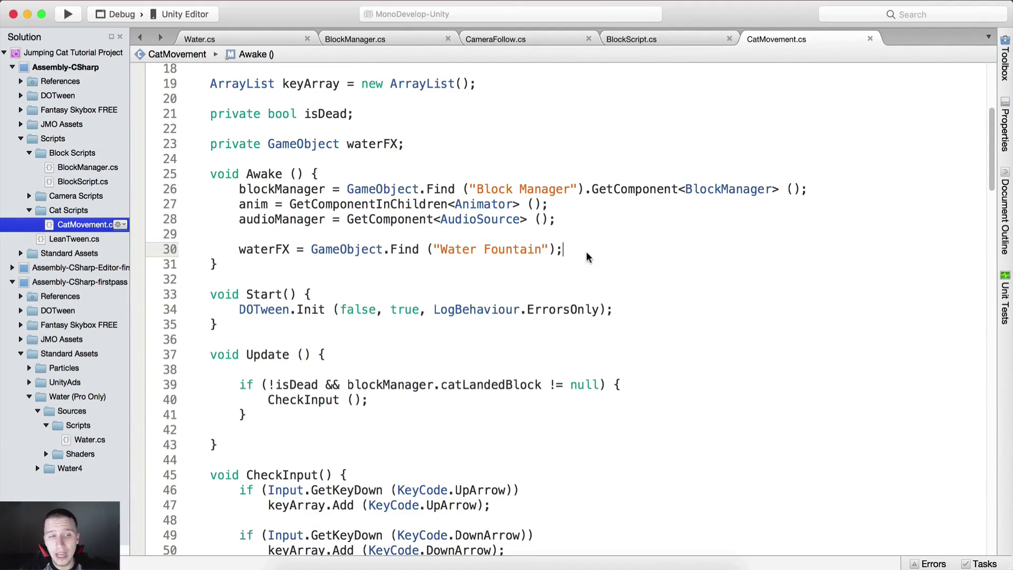
Step: Add waterFX.SetActive (false); on a new line below the Find call
key("Return")
type("waterFX")
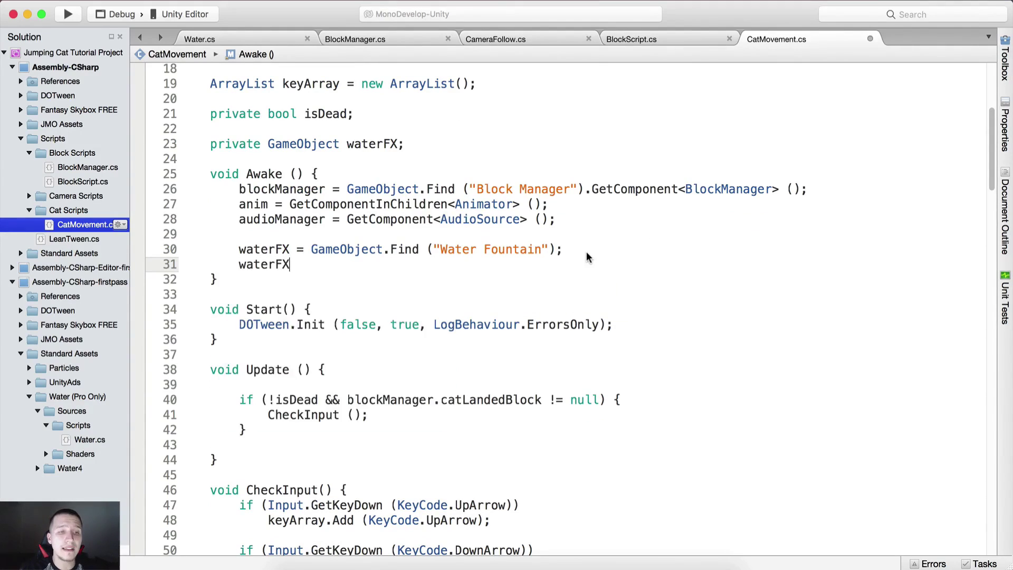
type(".set")
key("BackSpace")
type("eta")
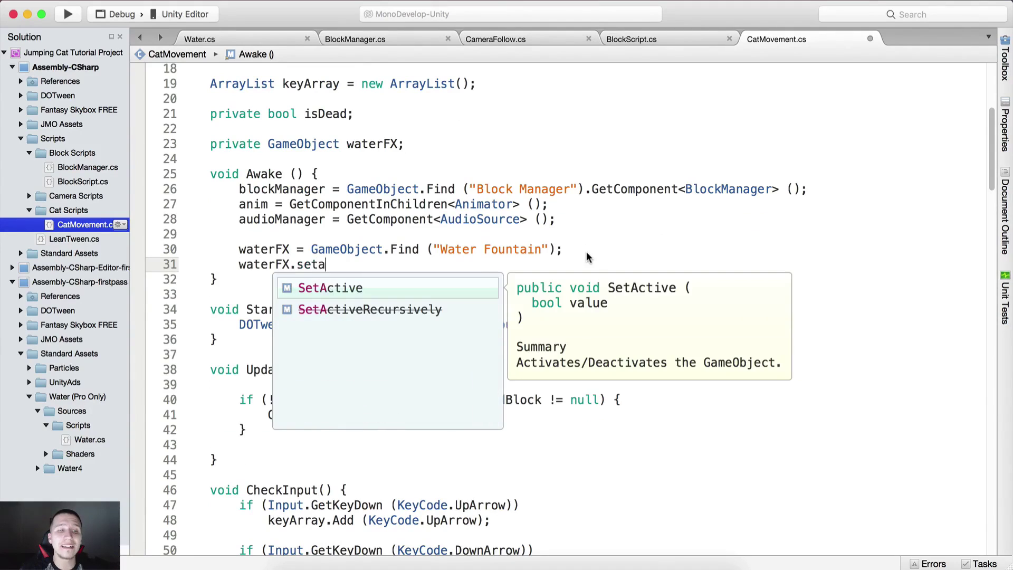
type("(false);")
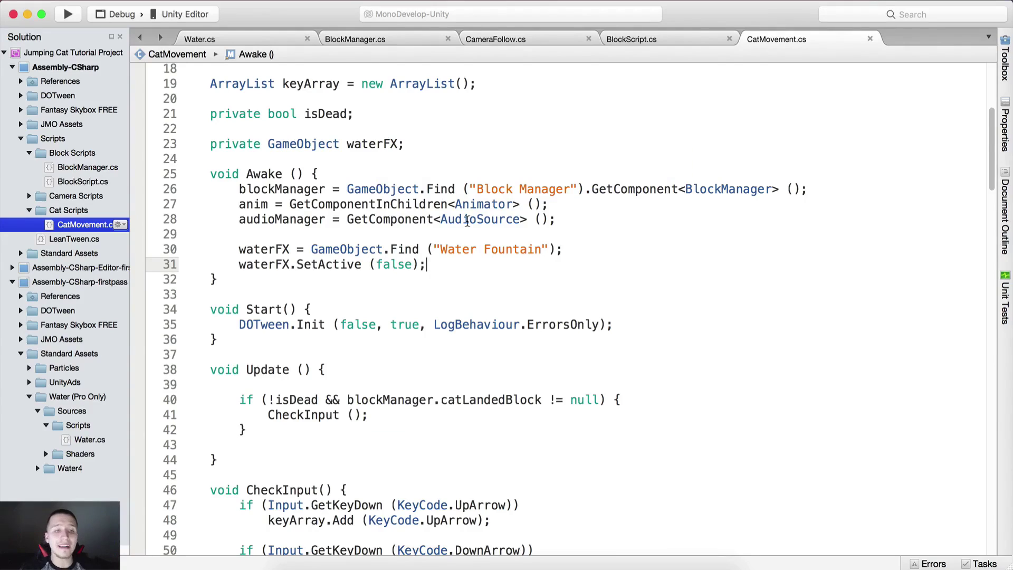
scroll(467, 221, "down", 3)
scroll(468, 221, "down", 5)
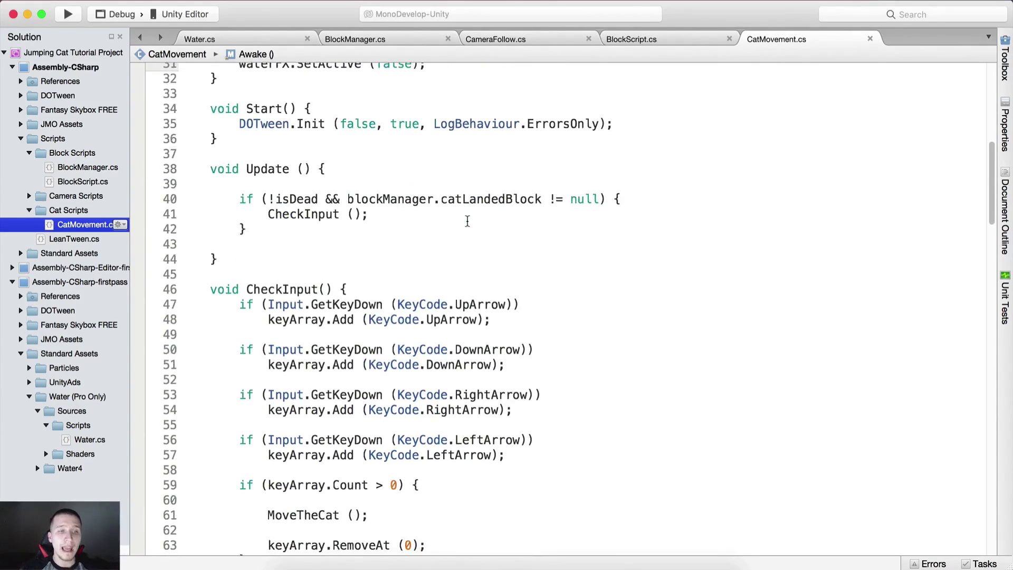
Step: Add an empty if (transform.position.y < 0) block in Update and save CatMovement.cs
left_click(315, 223)
key("Return")
key("Return")
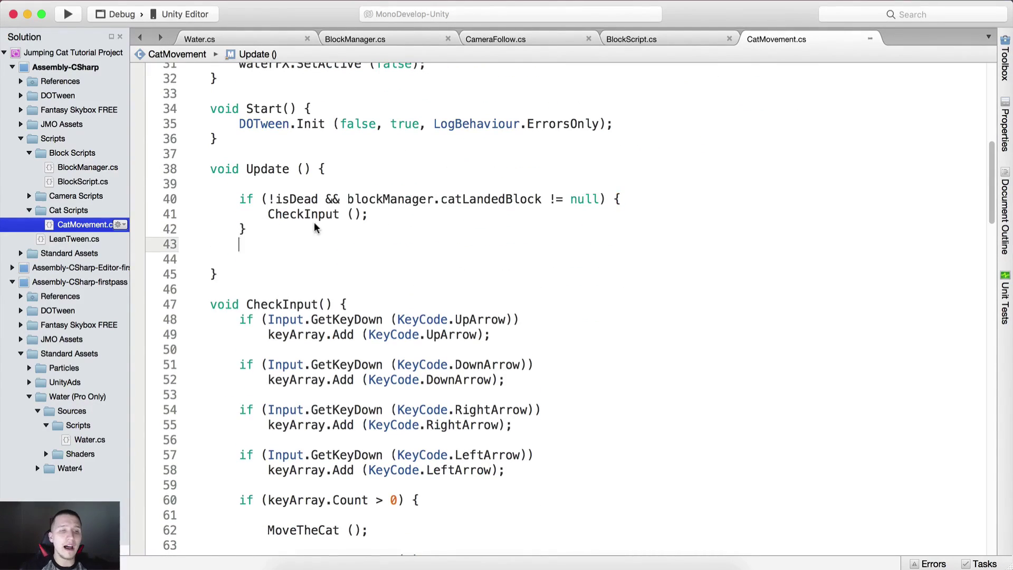
scroll(429, 224, "down", 2)
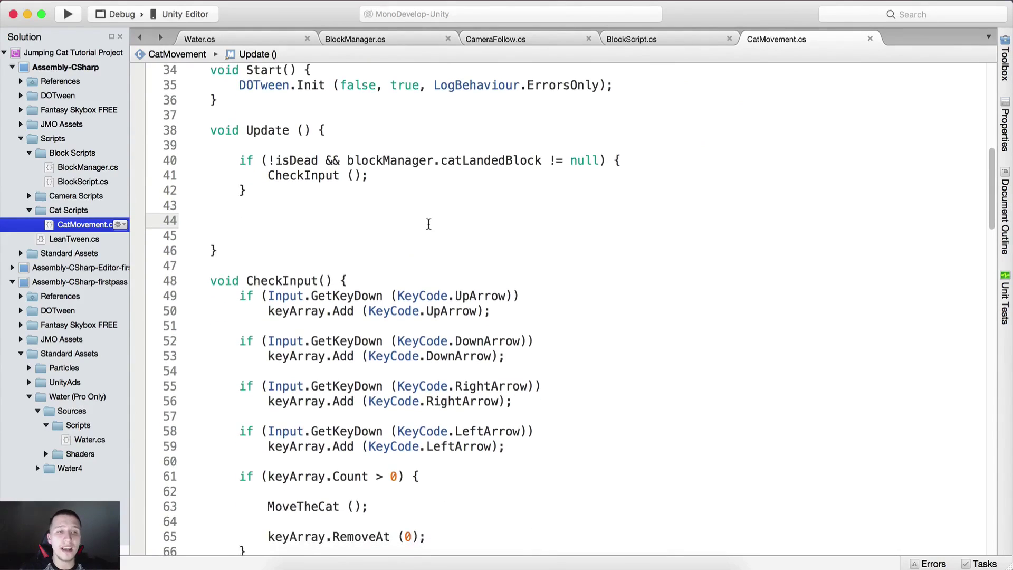
left_click(275, 211)
key("Down")
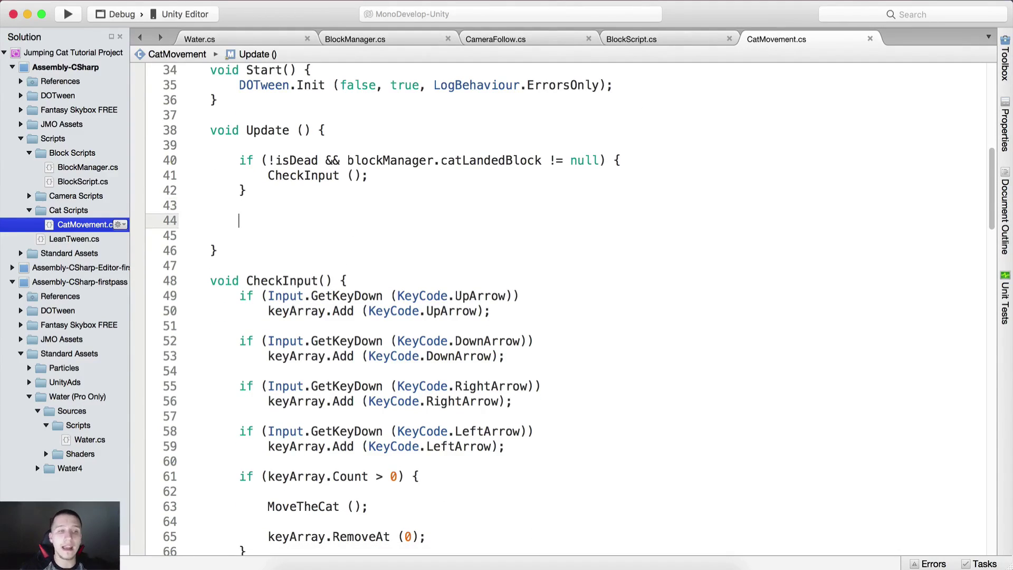
type("if")
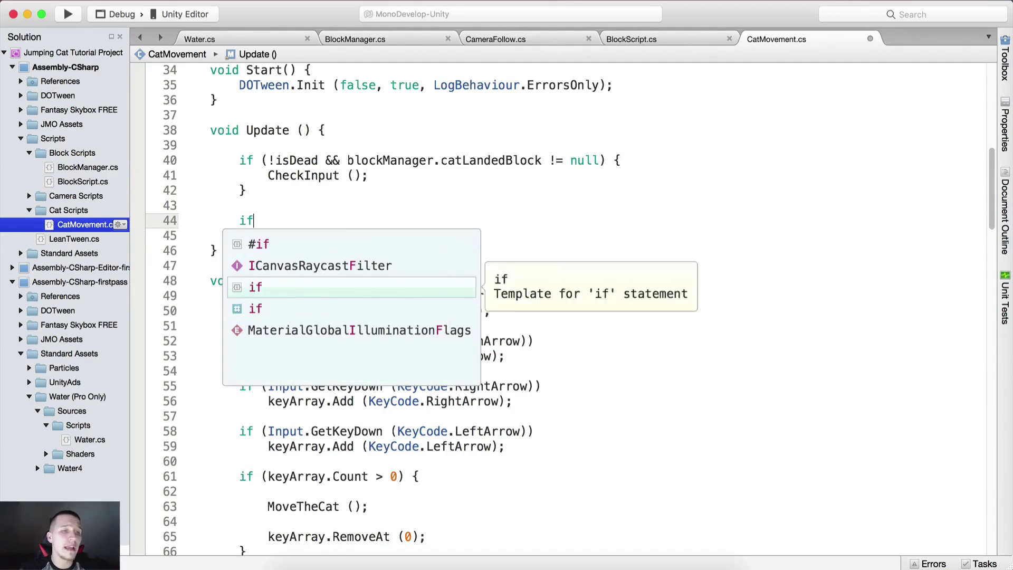
type(" (transform")
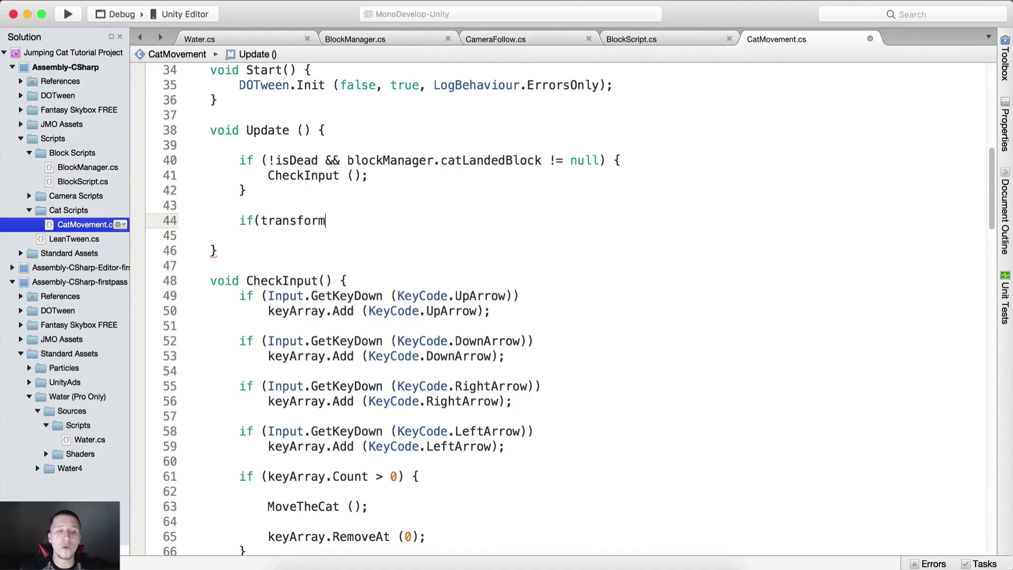
type(".position.y")
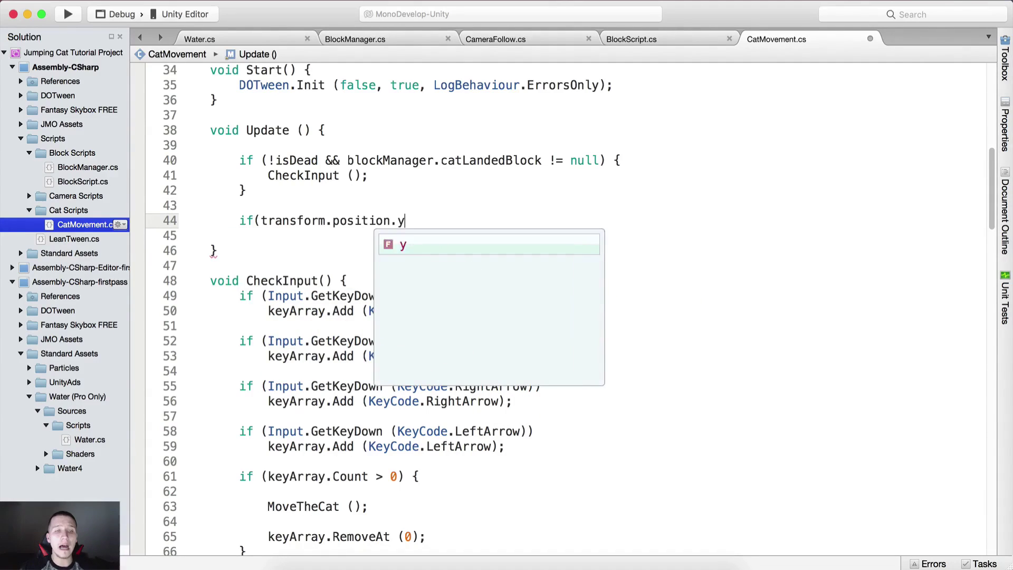
type(" < 0) {")
key("Return")
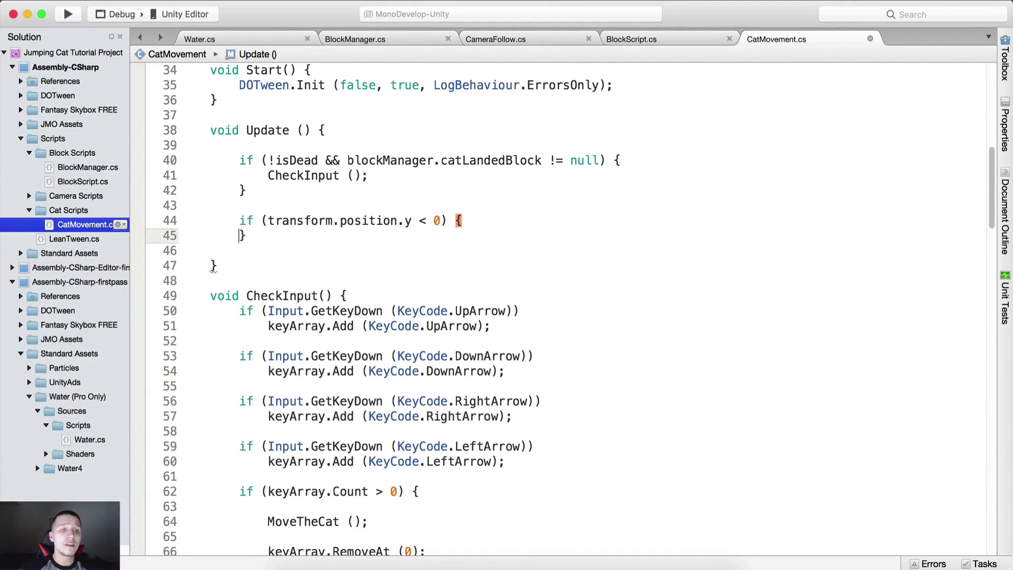
key("super+s")
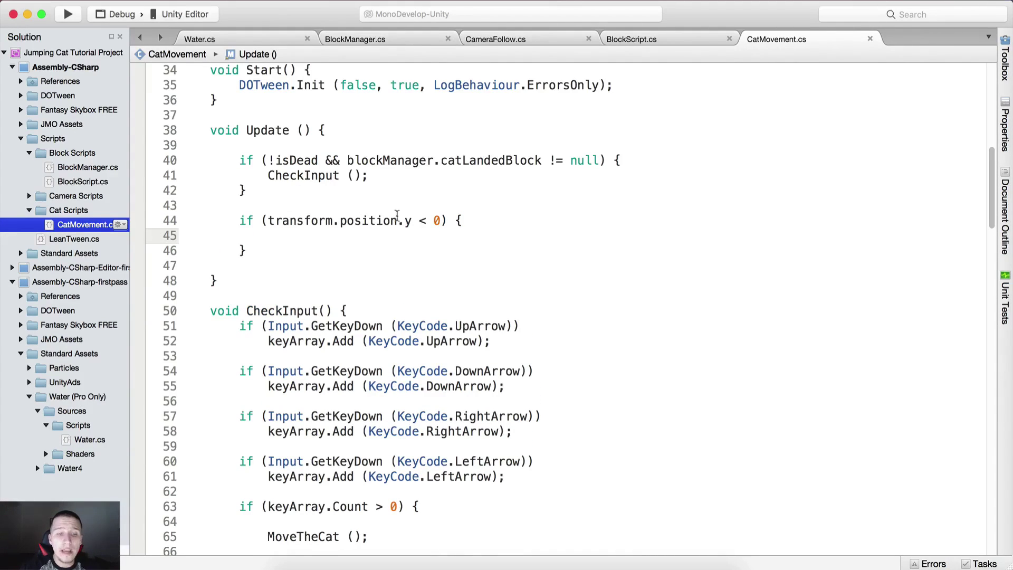
left_click(449, 558)
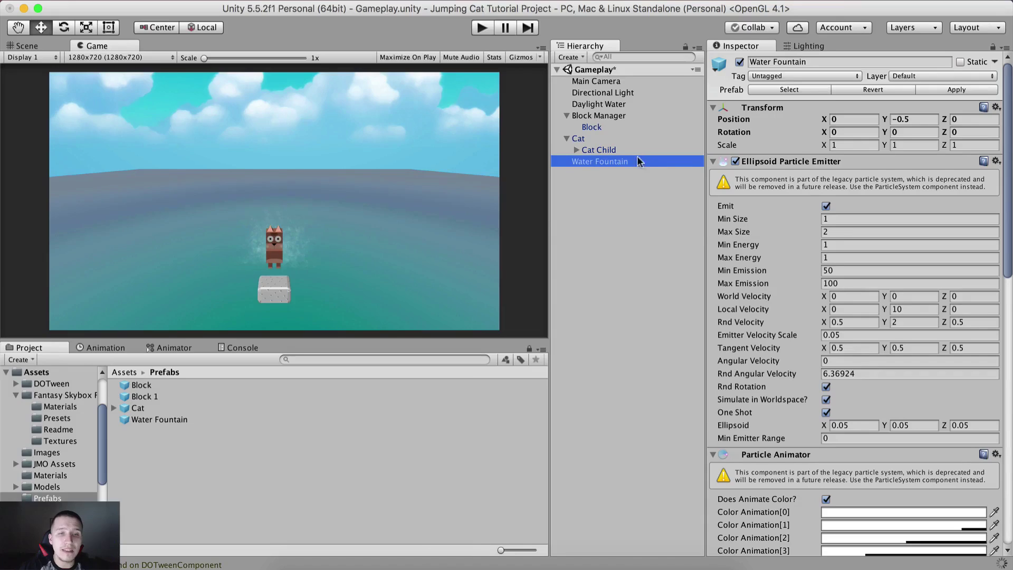
Step: Compare the Cat's Position Y before and during a Play test, then stop playing
left_click(579, 140)
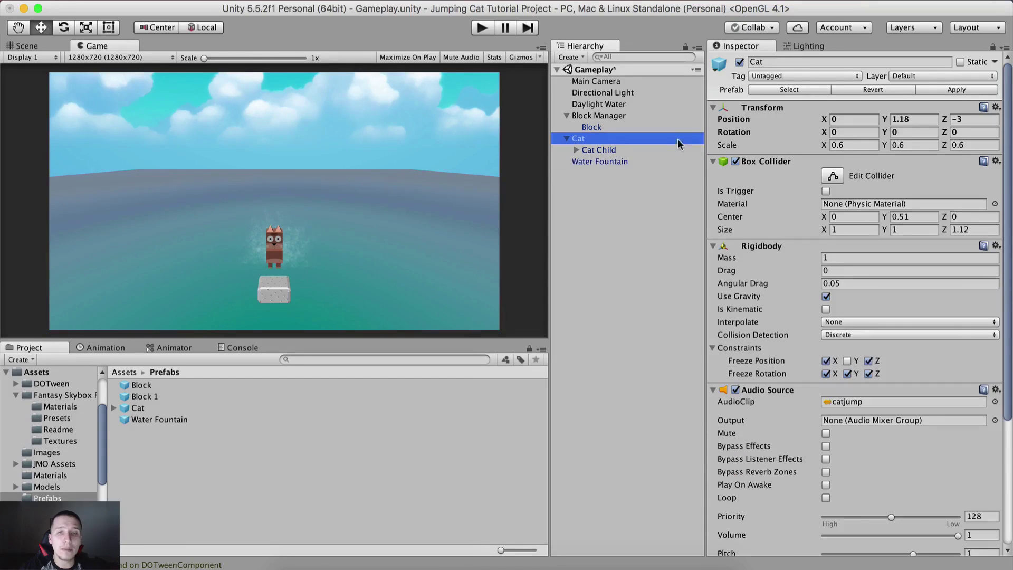
left_click(925, 120)
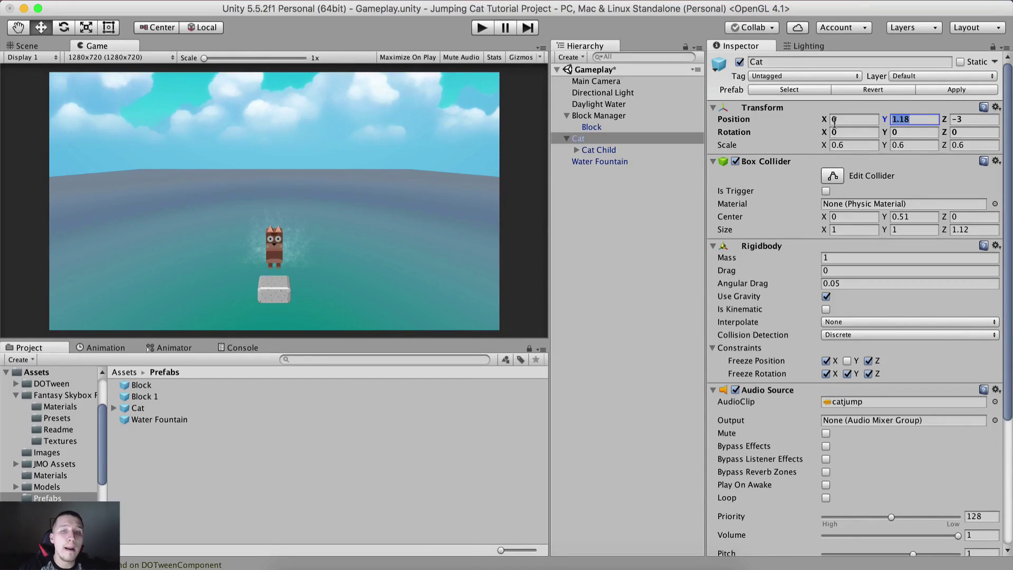
left_click(482, 27)
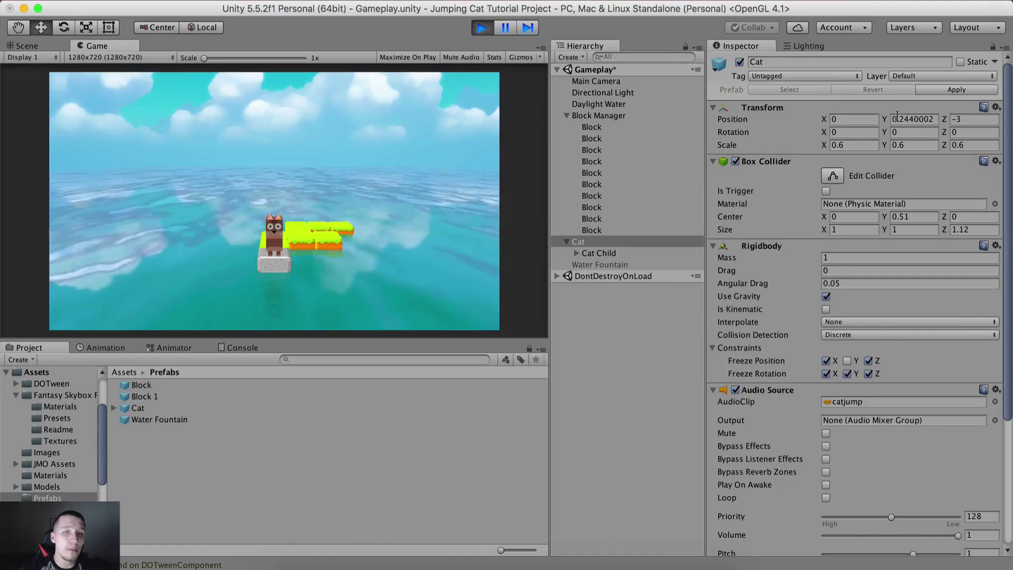
left_click(918, 119)
left_click(610, 344)
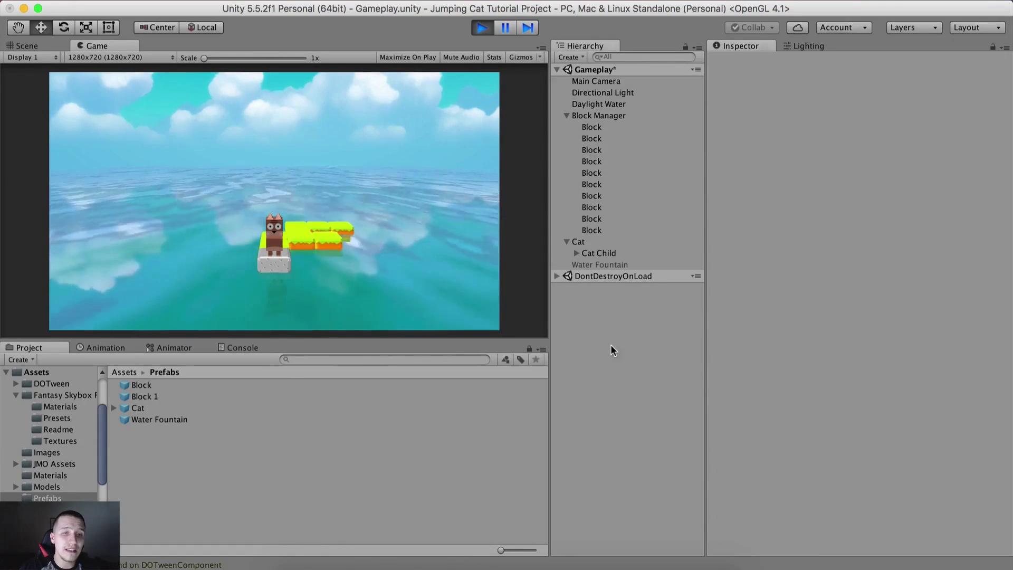
left_click(581, 243)
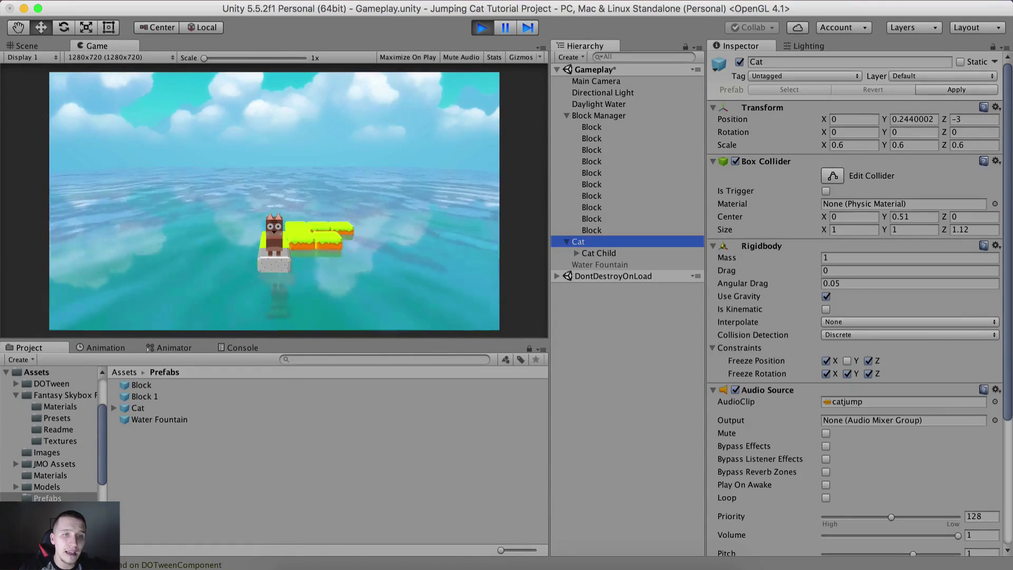
key("super+p")
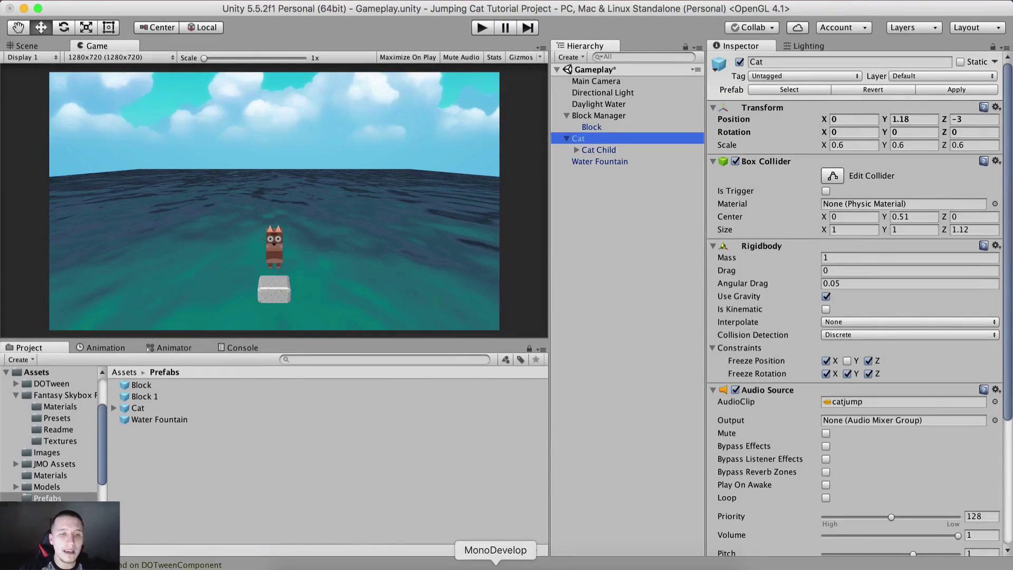
Step: Back in MonoDevelop, review the transform.position.y check on line 44
left_click(475, 549)
left_click_drag(277, 221, 412, 221)
left_click(414, 220)
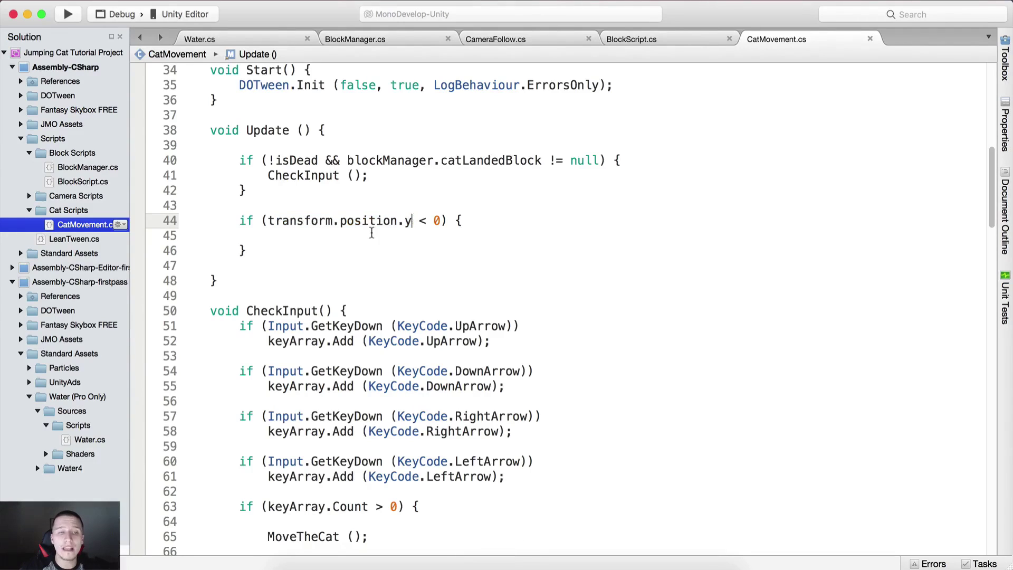